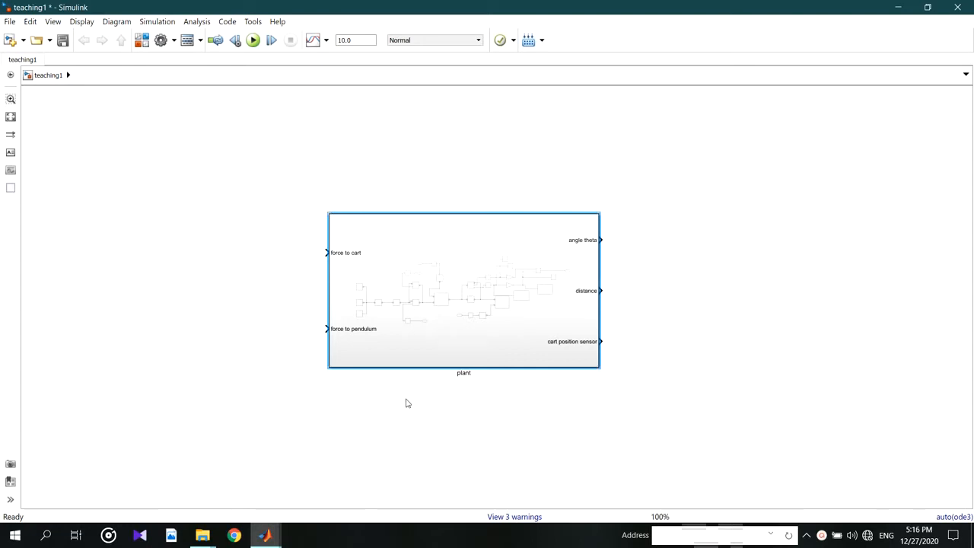
# - Inspect the blocks inside the plant subsystem and return to the top level of the teaching1 model
pyautogui.scroll(2, 370, 295)
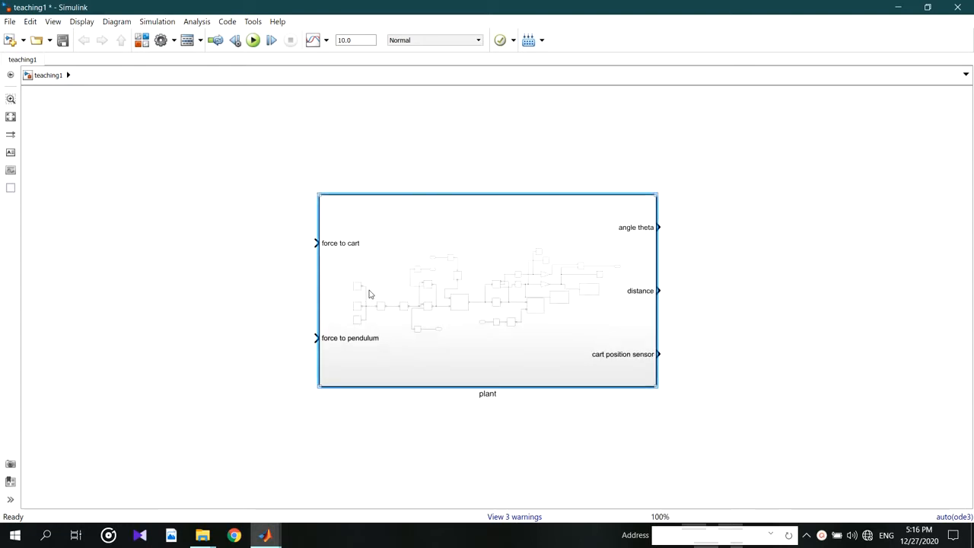
pyautogui.doubleClick(521, 296)
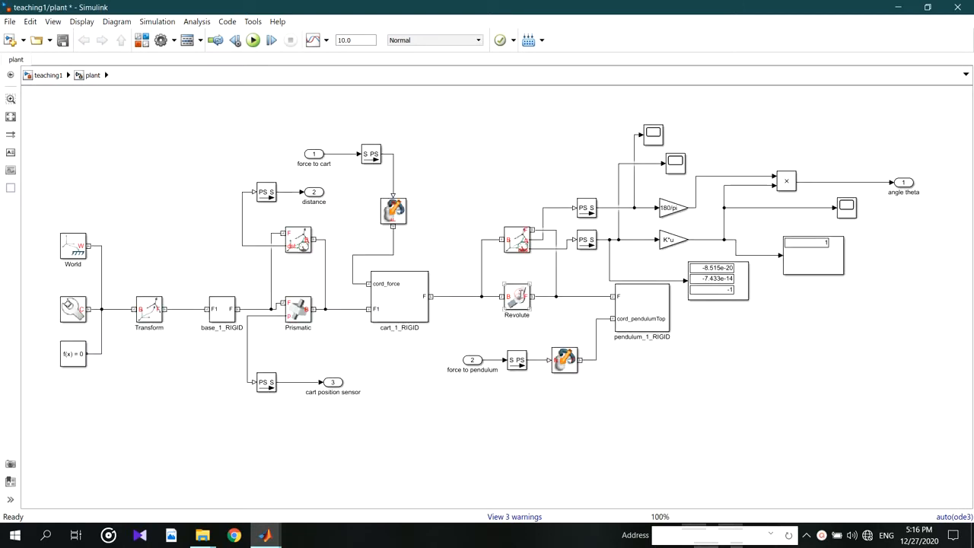
pyautogui.moveTo(364, 239); pyautogui.dragTo(390, 277)
pyautogui.click(48, 76)
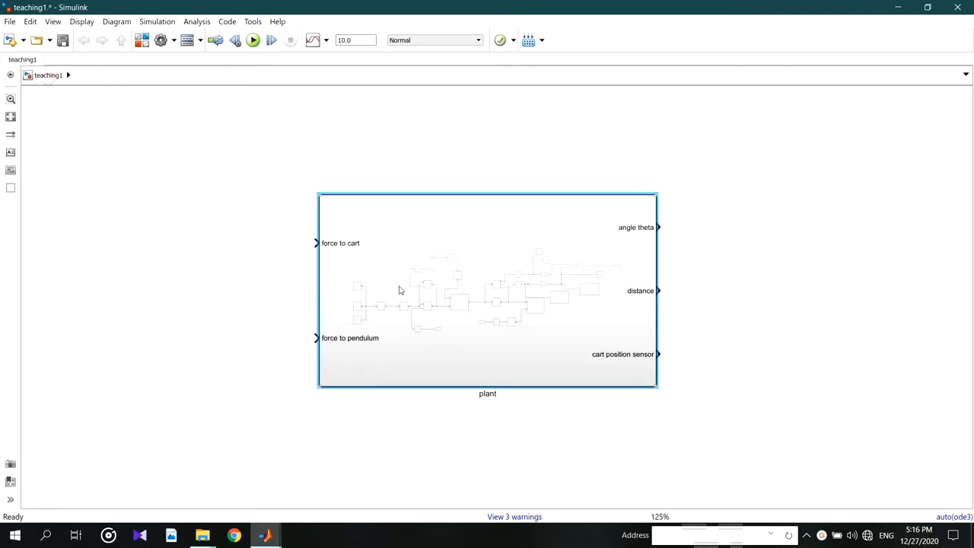
# - Add a Constant block with value 0 and align it with the plant's force to cart input
pyautogui.click(198, 253)
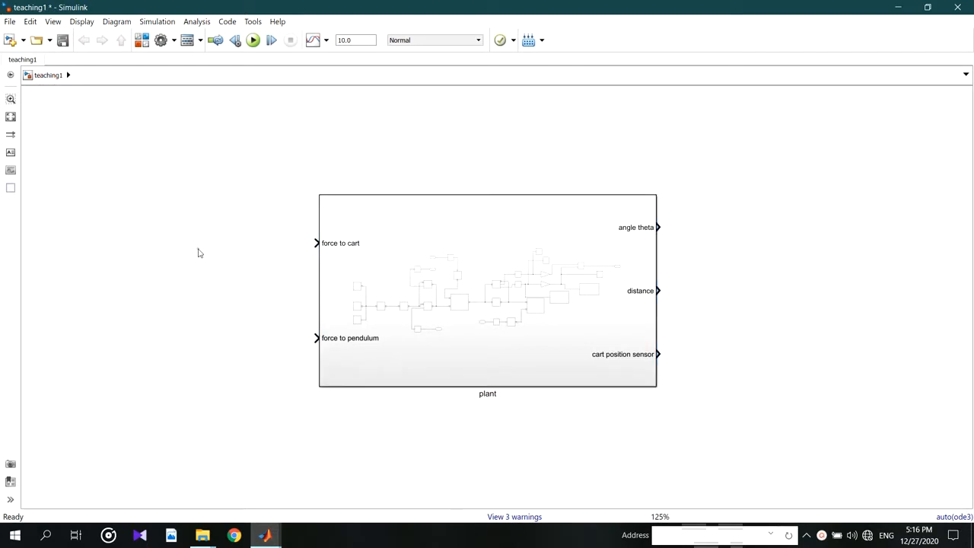
pyautogui.doubleClick(198, 253)
pyautogui.write('constant')
pyautogui.press('Return')
pyautogui.press('Return')
pyautogui.moveTo(205, 255); pyautogui.dragTo(130, 252)
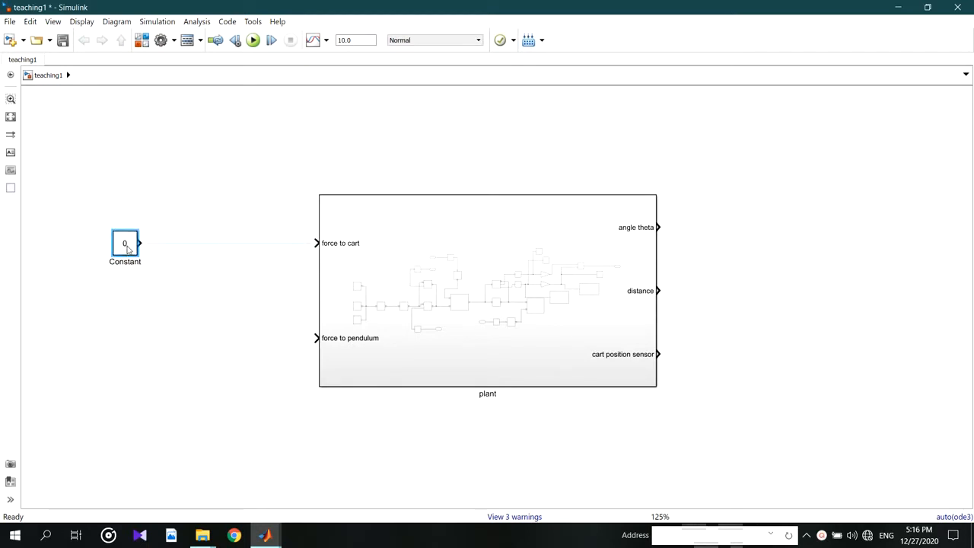
# - Add a round Sum block between the Constant block and the plant's force to cart input
pyautogui.scroll(-2, 302, 301)
pyautogui.scroll(-1, 304, 309)
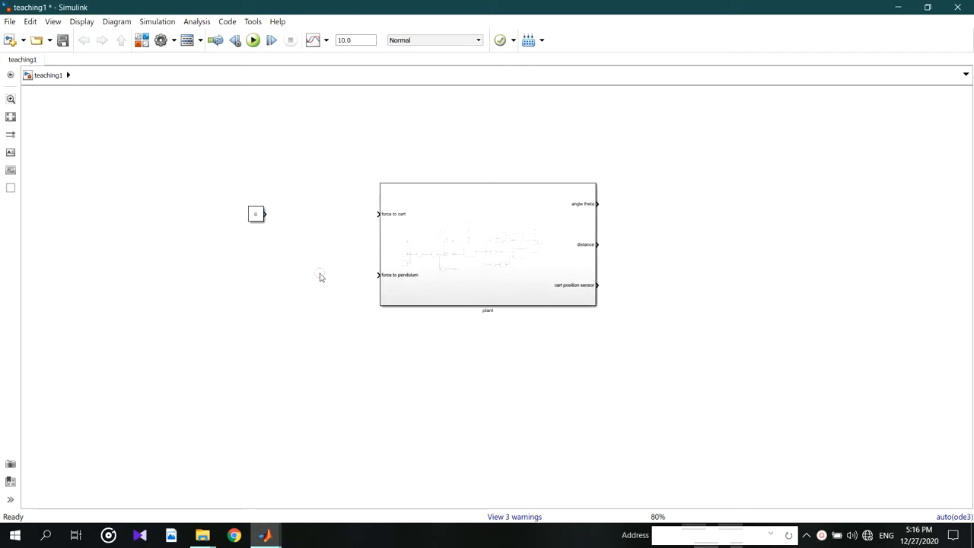
pyautogui.doubleClick(321, 277)
pyautogui.write('sum')
pyautogui.press('Return')
pyautogui.press('Return')
pyautogui.moveTo(320, 276); pyautogui.dragTo(302, 222)
pyautogui.doubleClick(301, 217)
pyautogui.write('sum')
pyautogui.press('Return')
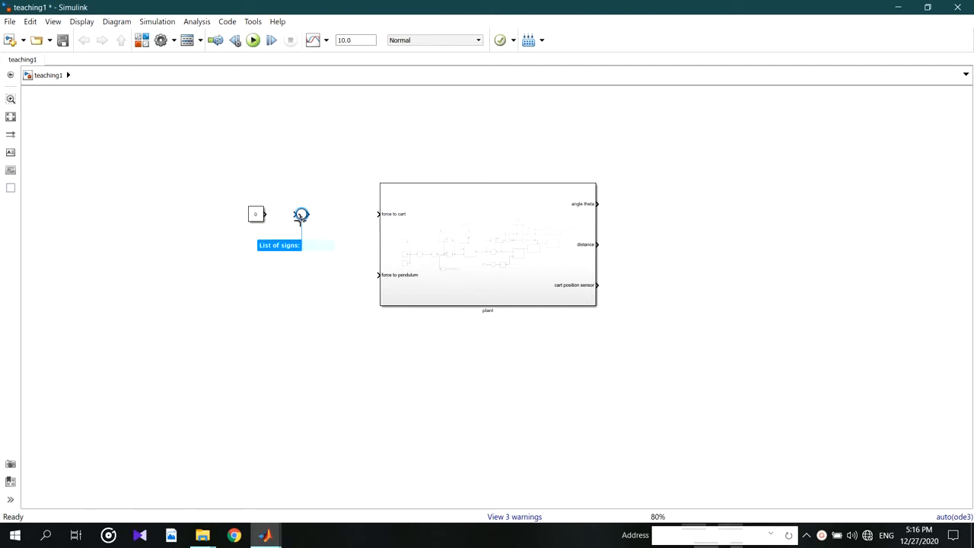
pyautogui.press('Return')
# - Edit the Sum block's list of signs and move the block slightly closer to the Constant block
pyautogui.doubleClick(302, 216)
pyautogui.doubleClick(353, 241)
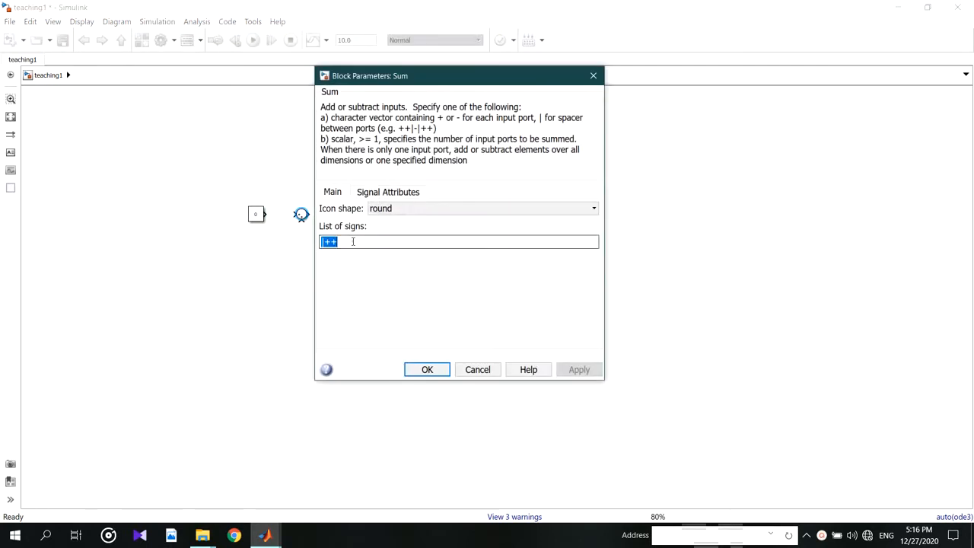
pyautogui.click(351, 242)
pyautogui.press('Return')
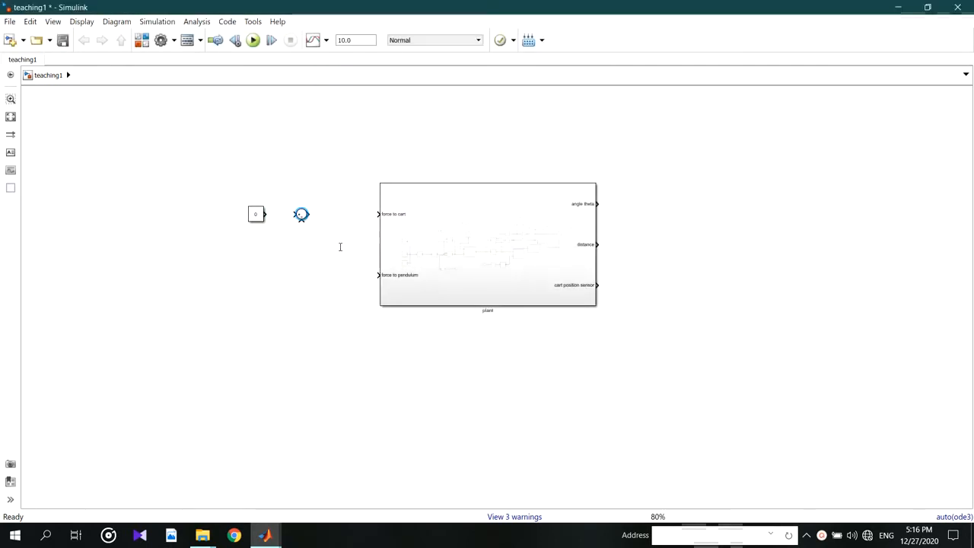
pyautogui.click(329, 253)
pyautogui.moveTo(297, 218); pyautogui.dragTo(290, 219)
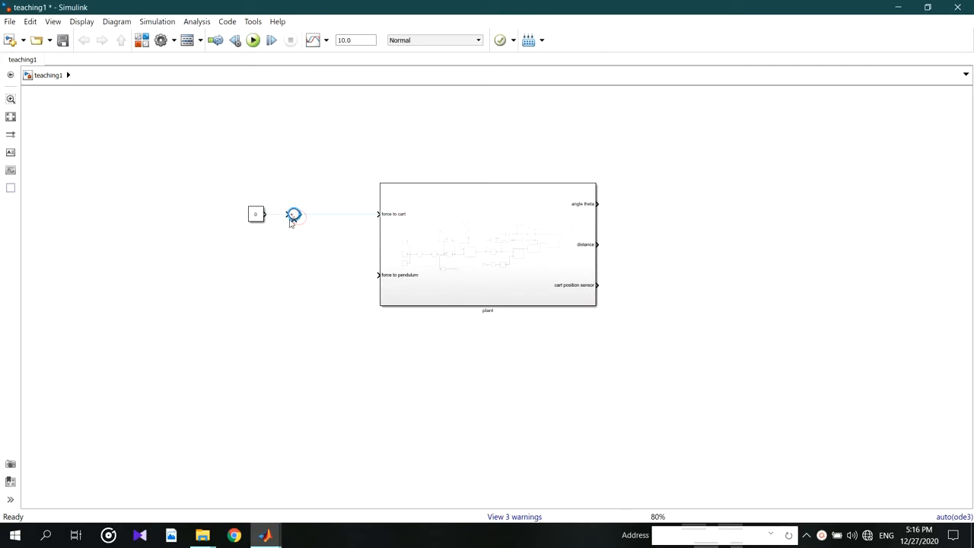
# - Add a PID Controller block between the Sum block and the plant, in line with the force to cart input
pyautogui.doubleClick(322, 257)
pyautogui.write('pid')
pyautogui.press('Return')
pyautogui.moveTo(322, 257); pyautogui.dragTo(331, 214)
# - Connect the Constant, Sum and PID Controller blocks in series to the plant's force to cart input
pyautogui.click(309, 214)
pyautogui.click(309, 215)
pyautogui.click(338, 215)
pyautogui.click(354, 215)
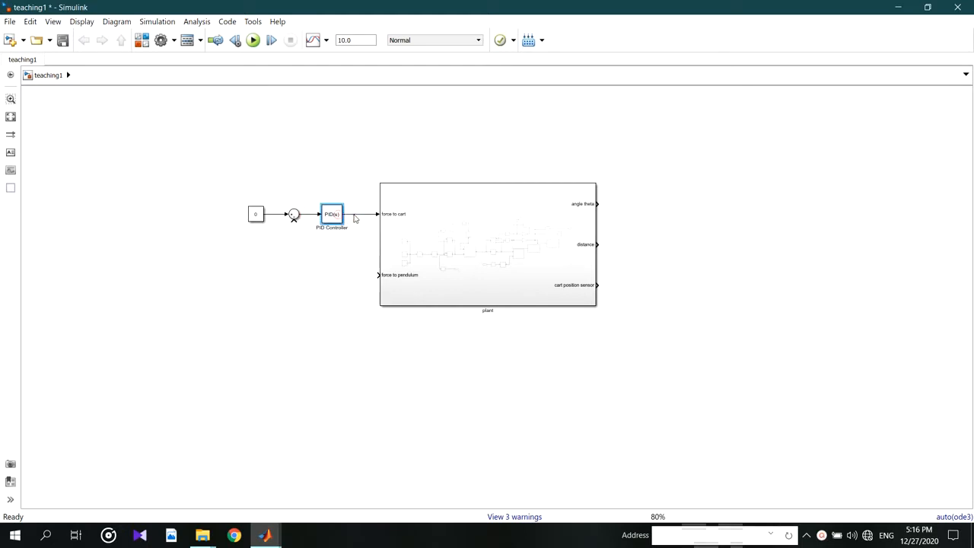
pyautogui.click(350, 278)
# - Feed the plant's angle theta output back to the Sum block's free input, routing the line clear below the plant
pyautogui.click(598, 204)
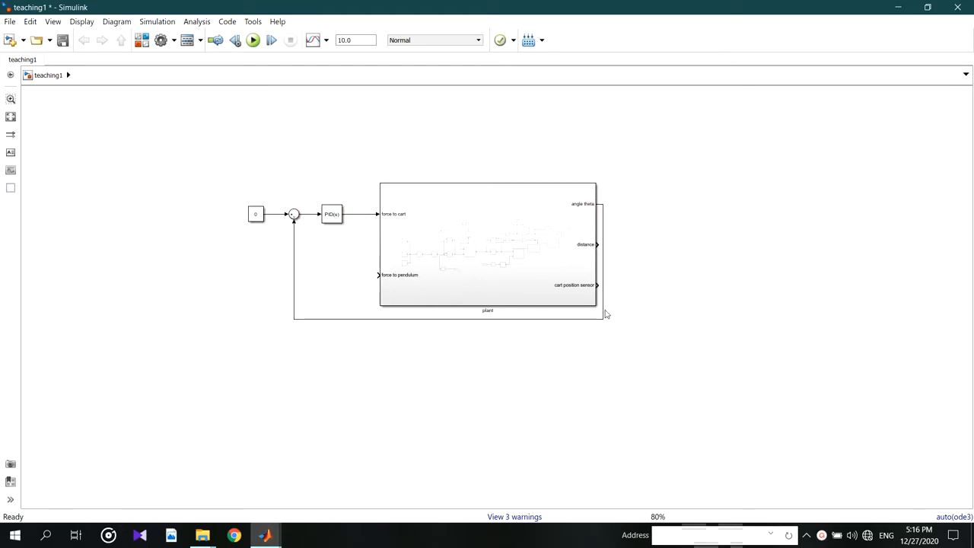
pyautogui.moveTo(607, 314); pyautogui.dragTo(604, 356)
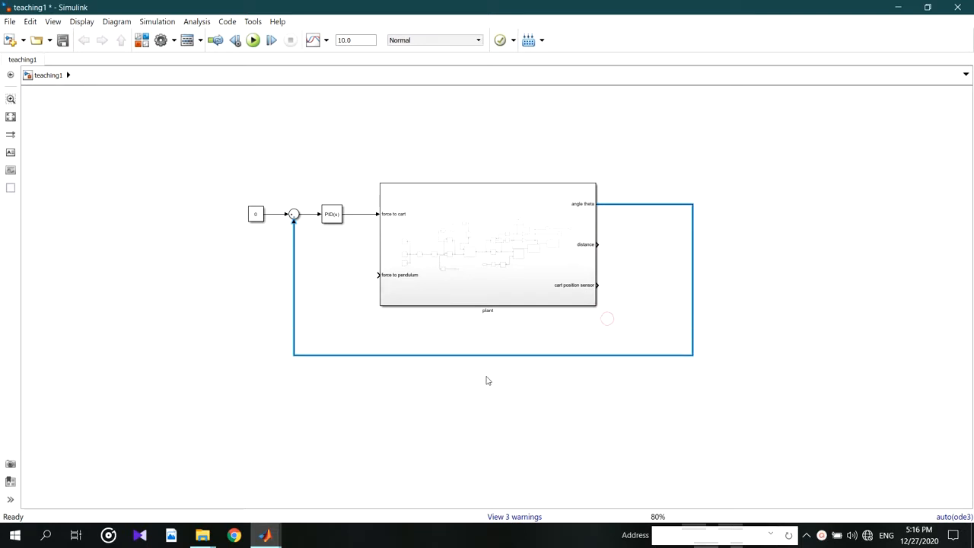
pyautogui.click(475, 377)
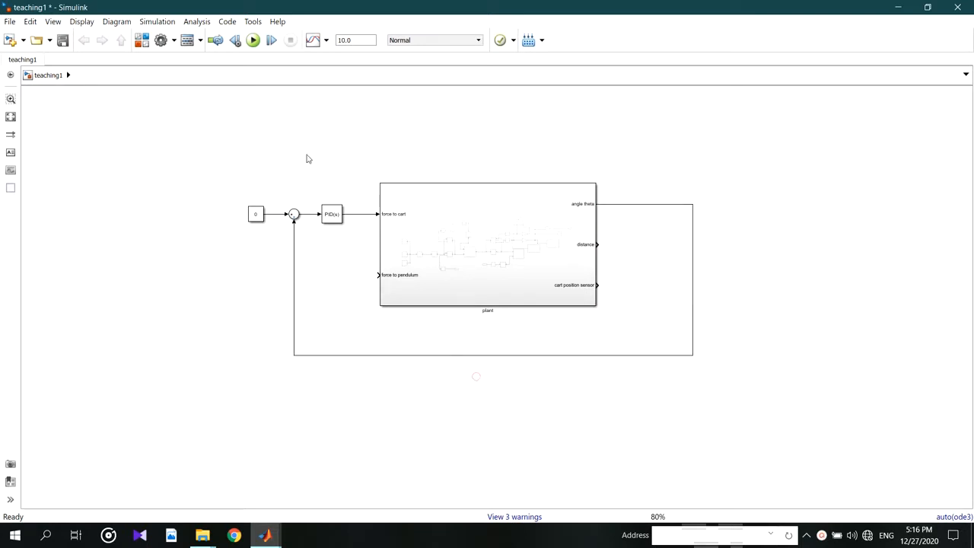
# - Run the simulation, examine the start of the pendulum motion in Mechanics Explorer, and return to the model
pyautogui.click(254, 40)
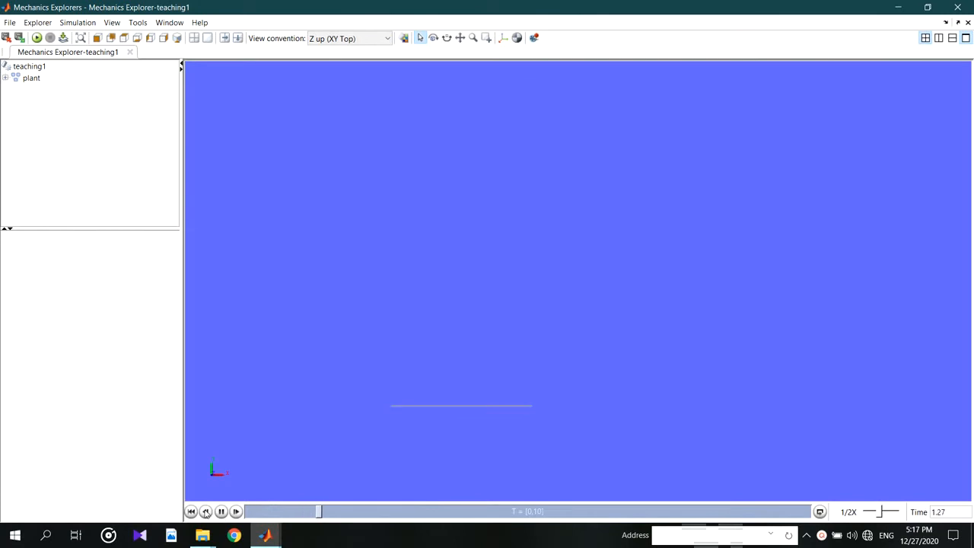
pyautogui.click(233, 512)
pyautogui.moveTo(325, 513); pyautogui.dragTo(246, 512)
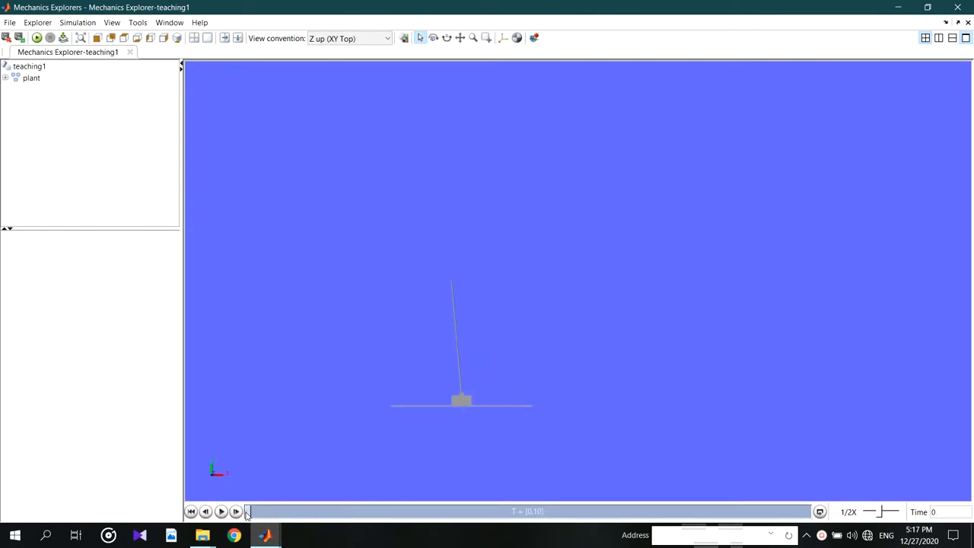
pyautogui.moveTo(244, 515); pyautogui.dragTo(270, 513)
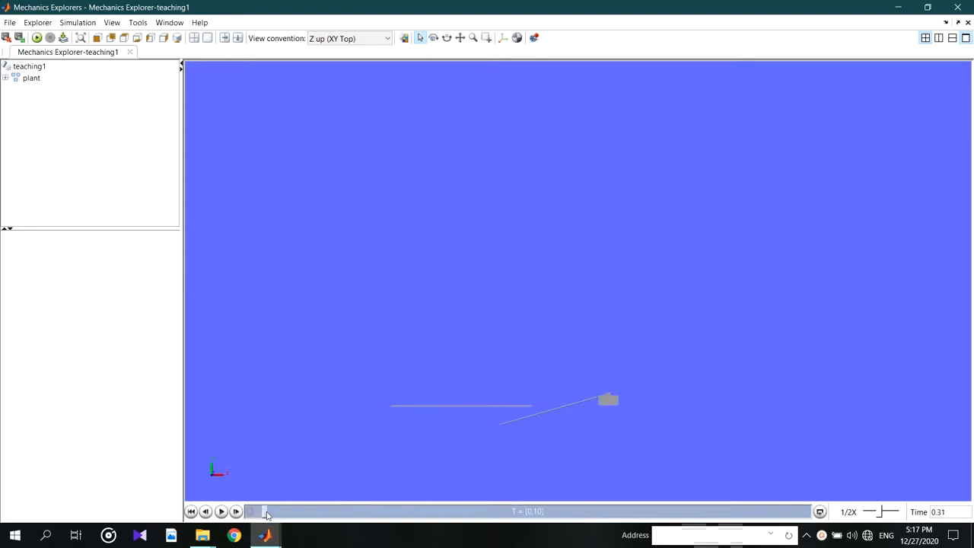
pyautogui.click(898, 9)
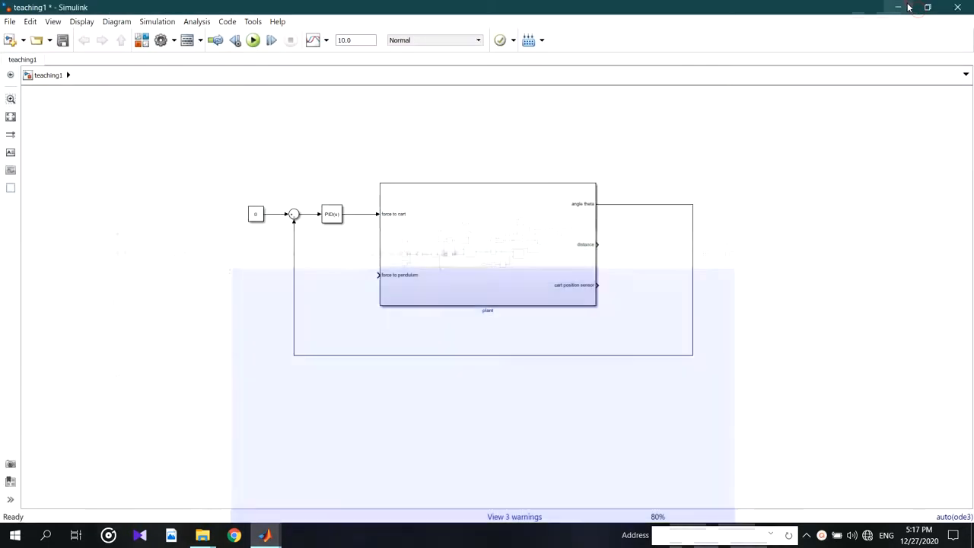
# - Open the PID Controller block's parameters and compare the P, I, PD and PID controller types, leaving PID selected
pyautogui.click(333, 217)
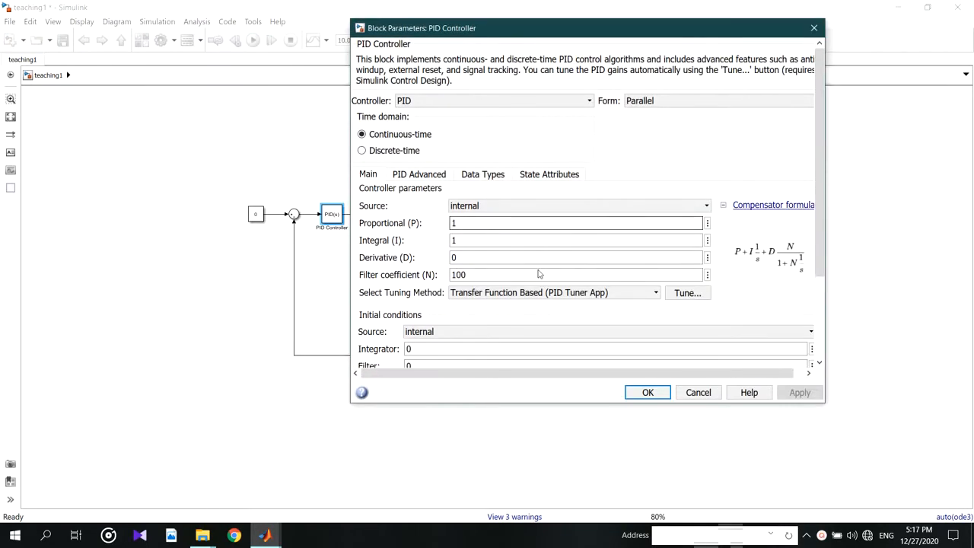
pyautogui.moveTo(387, 225); pyautogui.dragTo(452, 222)
pyautogui.click(434, 101)
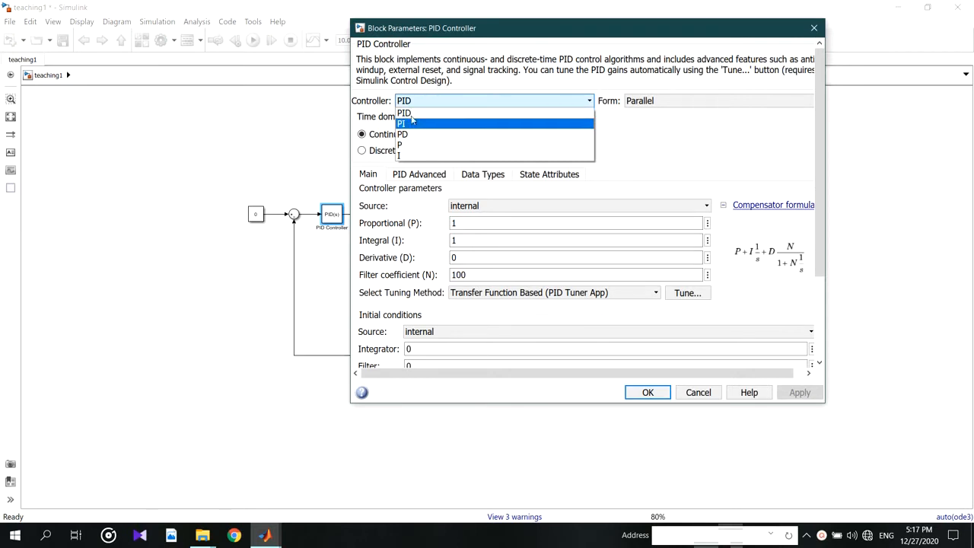
pyautogui.click(408, 144)
pyautogui.click(418, 100)
pyautogui.click(415, 155)
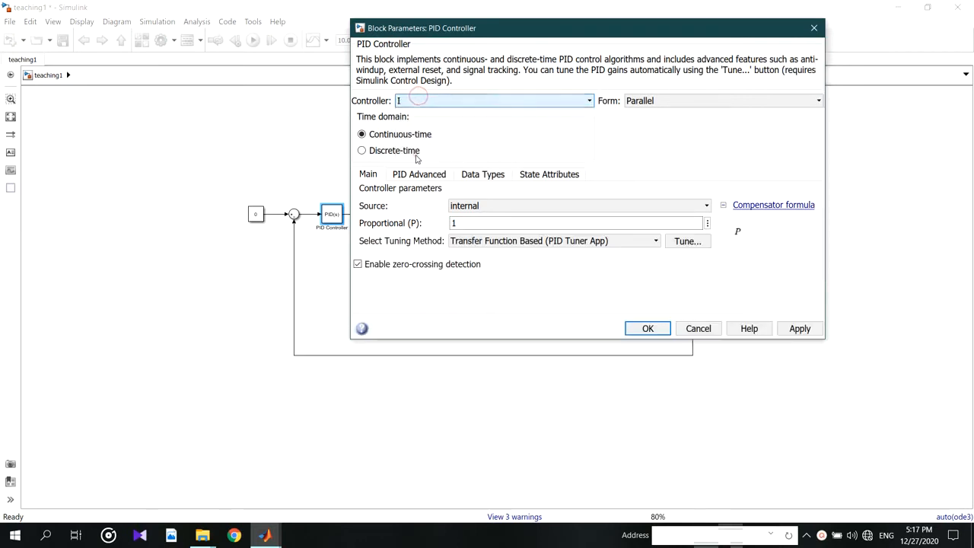
pyautogui.click(424, 101)
pyautogui.click(425, 134)
pyautogui.click(434, 102)
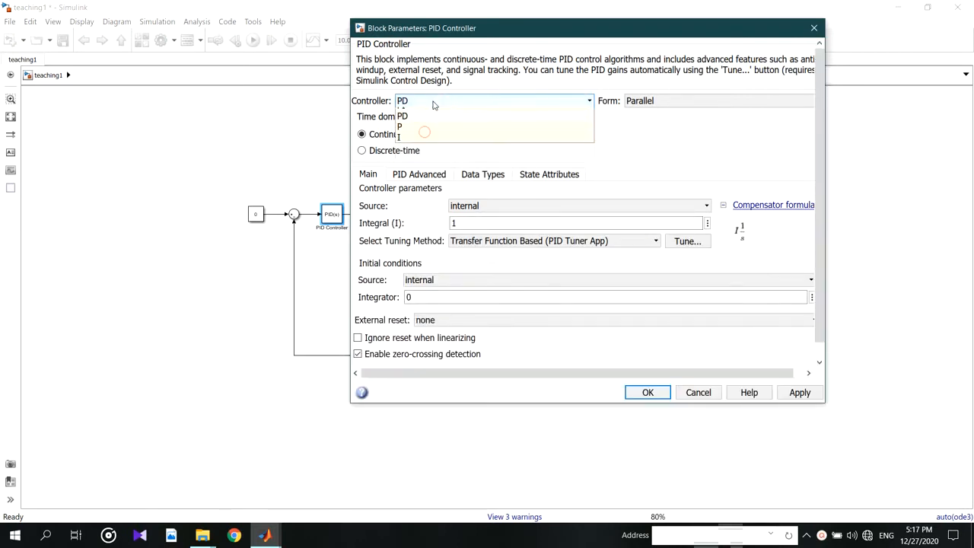
pyautogui.click(431, 112)
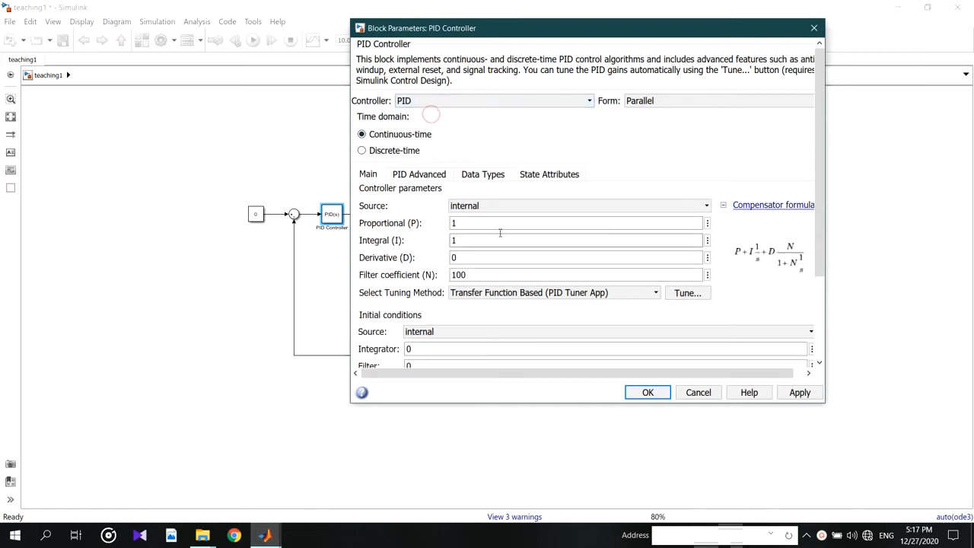
# - Set the PID Controller gains to proportional 1000, integral 10 and derivative 0.001
pyautogui.doubleClick(453, 222)
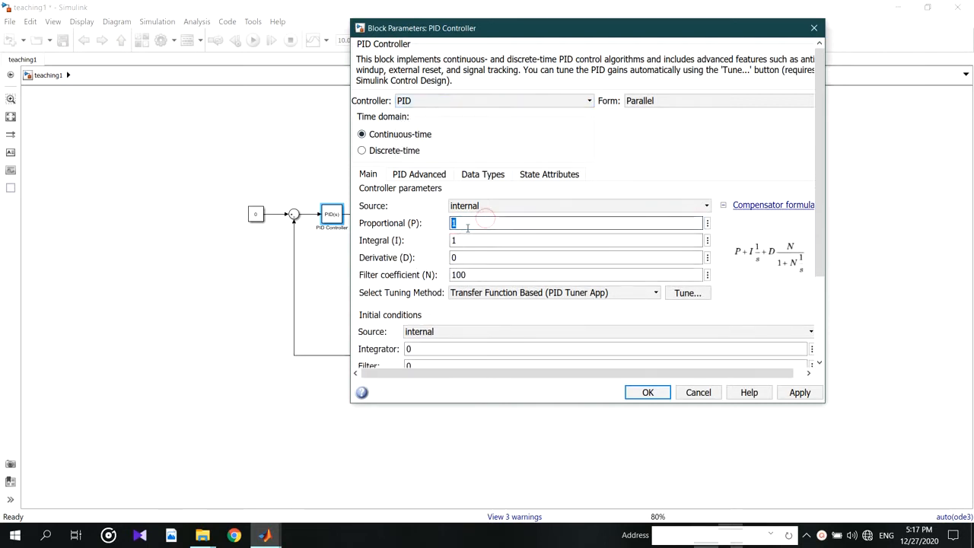
pyautogui.doubleClick(455, 241)
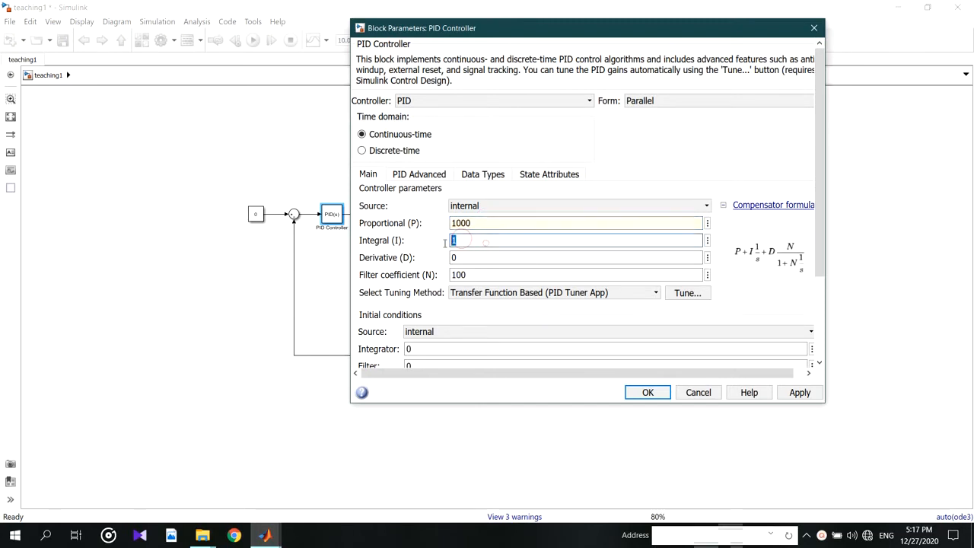
pyautogui.doubleClick(515, 259)
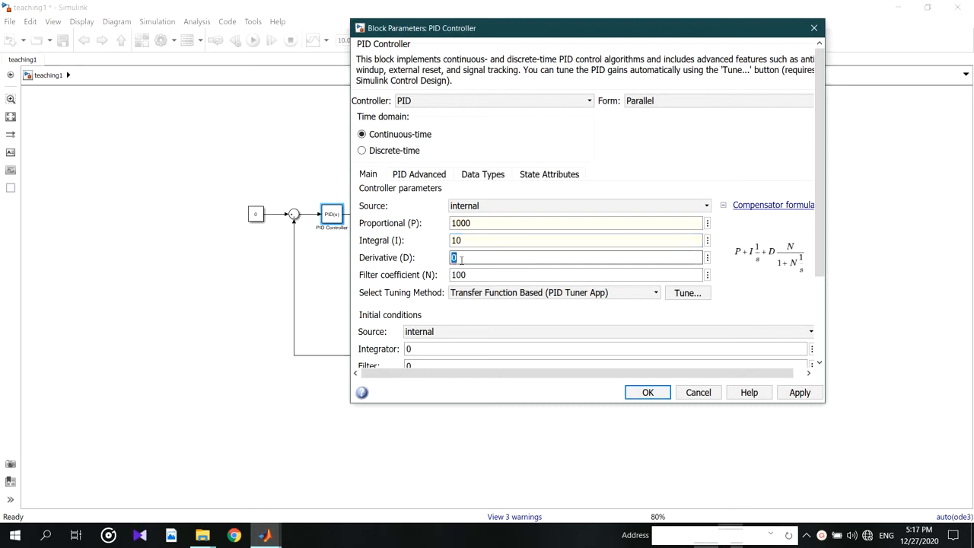
pyautogui.write('1')
pyautogui.press('Return')
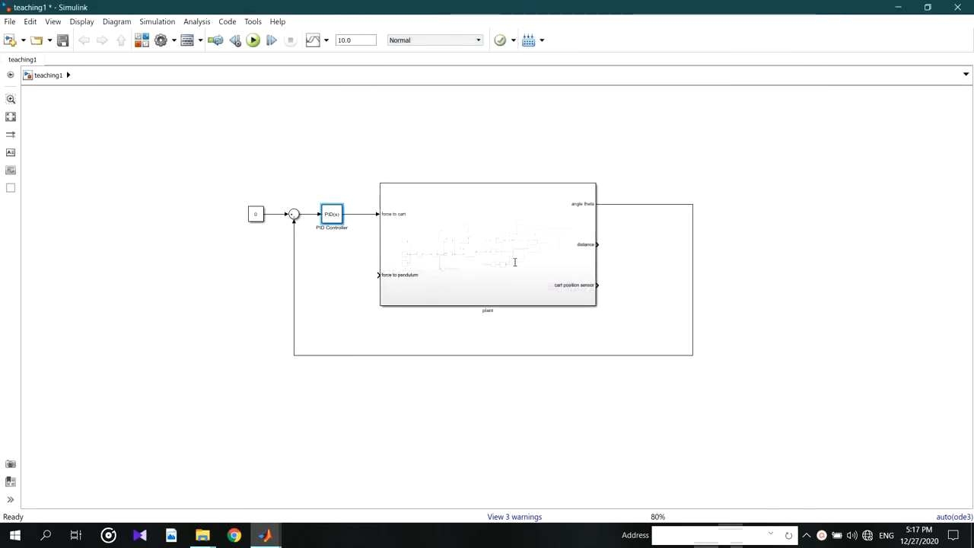
# - Rerun the simulation with the new gains, rewind the Mechanics Explorer animation to time 0, and return to the model
pyautogui.click(252, 42)
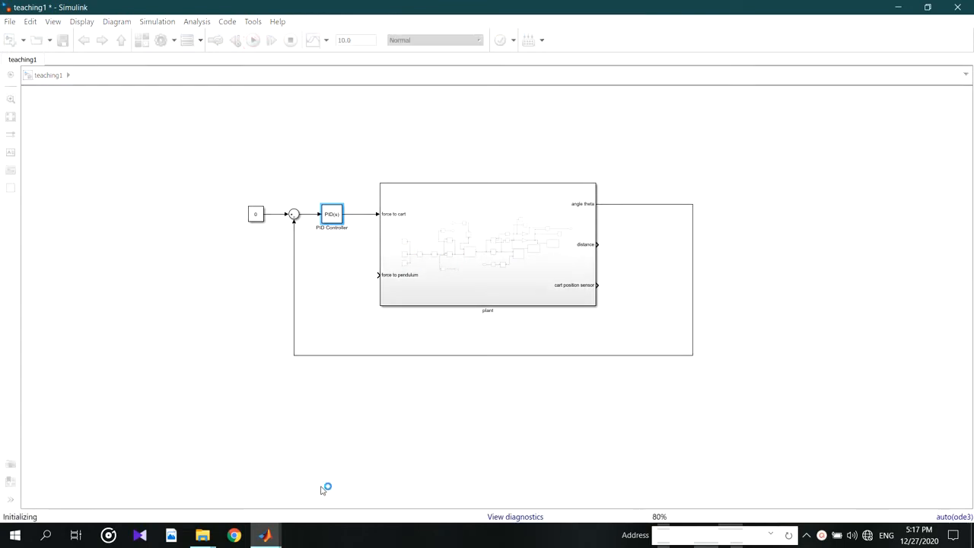
pyautogui.moveTo(265, 535)
pyautogui.click(433, 504)
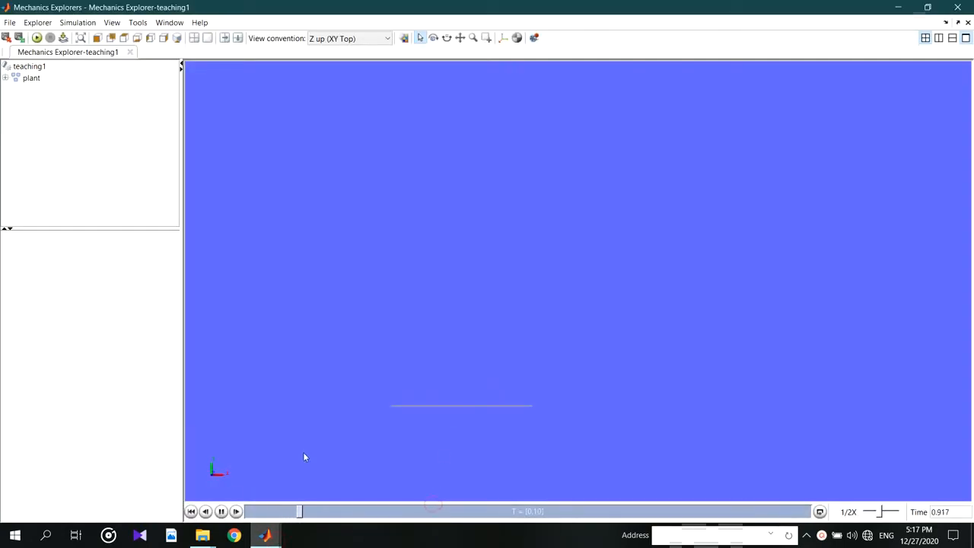
pyautogui.moveTo(315, 512); pyautogui.dragTo(247, 512)
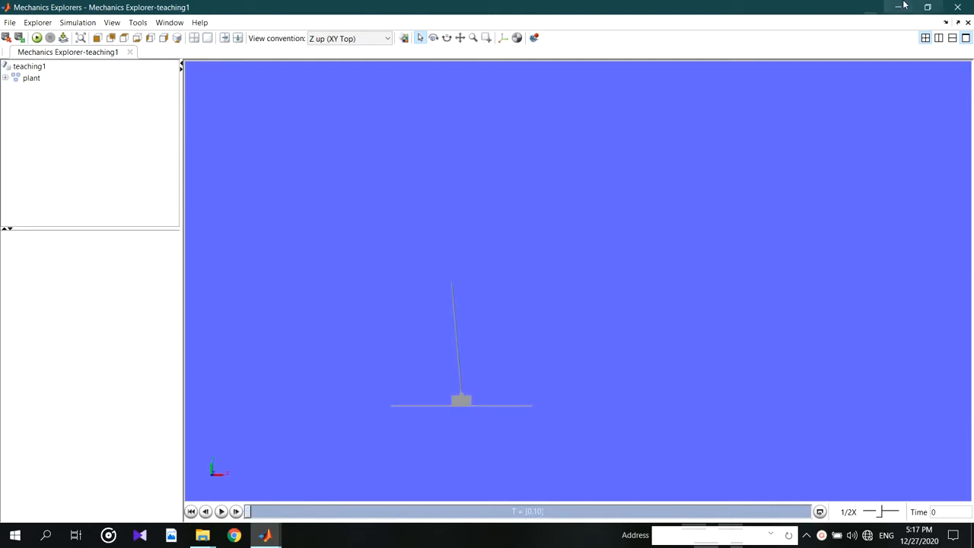
pyautogui.click(899, 7)
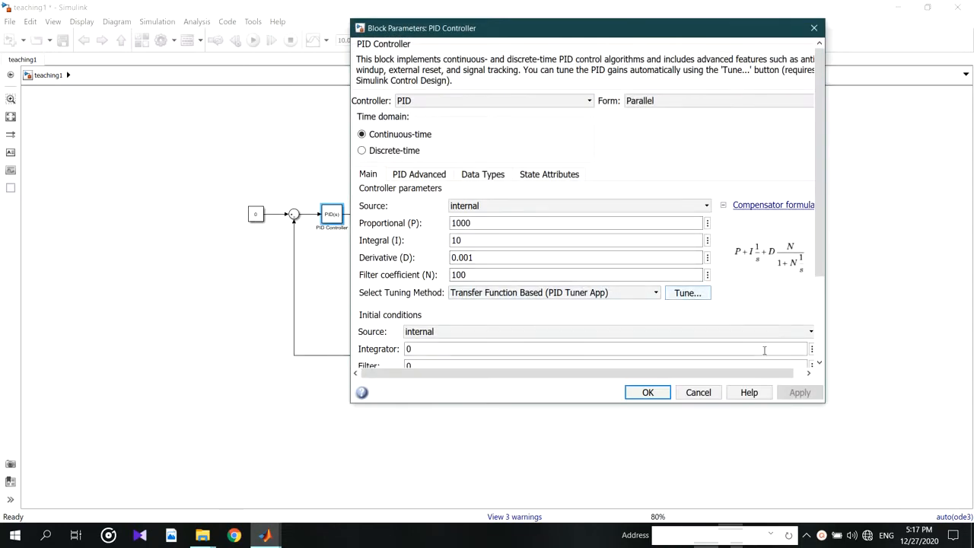
# - Enlarge the PID Controller parameters dialog and launch Transfer Function Based tuning in the PID Tuner app
pyautogui.moveTo(826, 342); pyautogui.dragTo(933, 342)
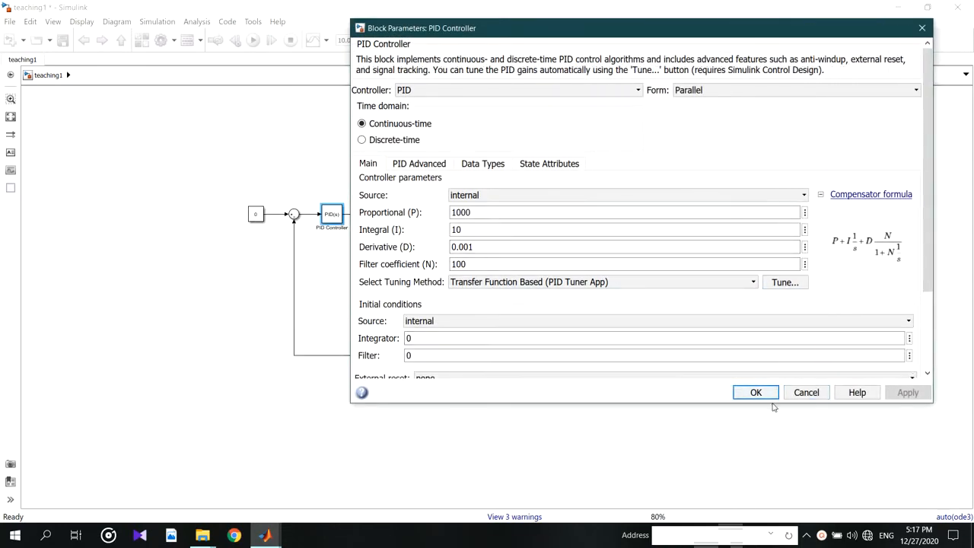
pyautogui.moveTo(772, 403); pyautogui.dragTo(772, 465)
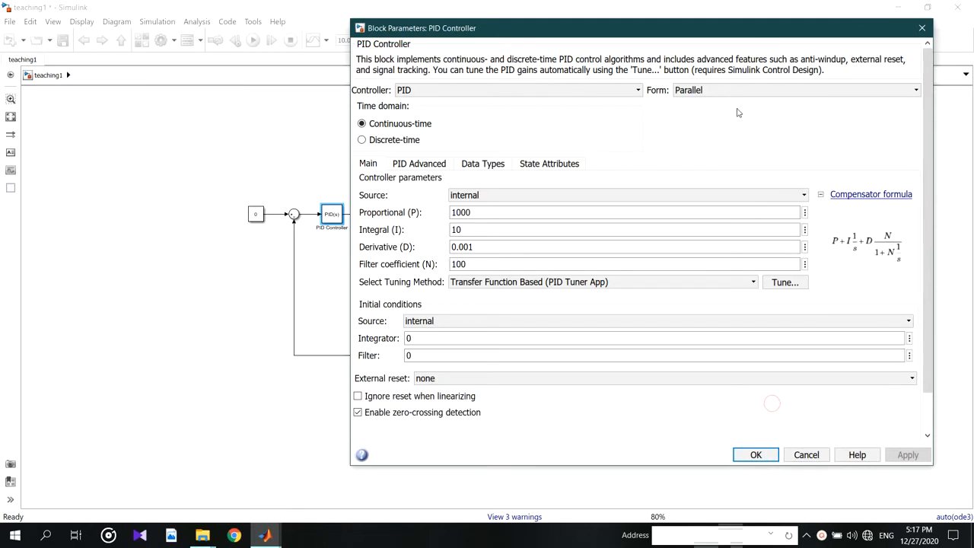
pyautogui.click(784, 286)
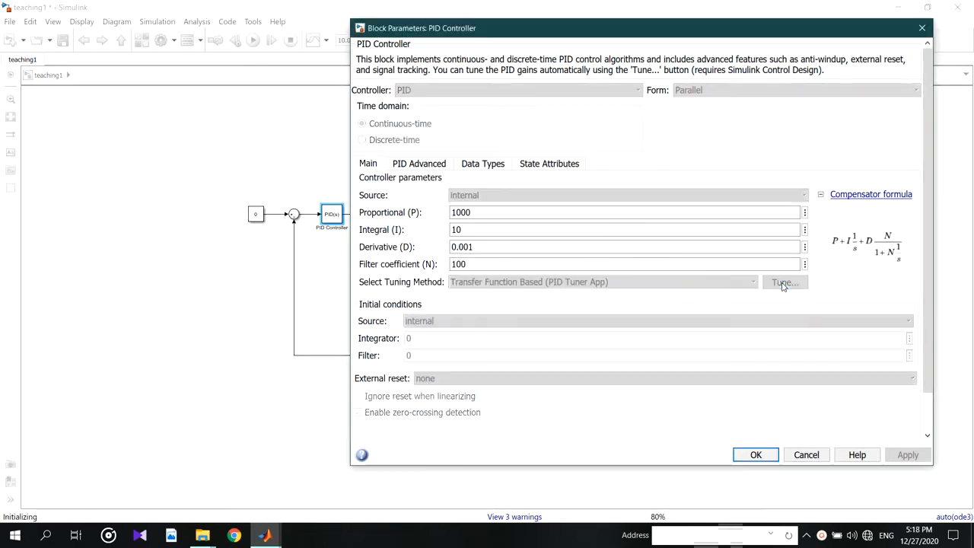
pyautogui.click(271, 532)
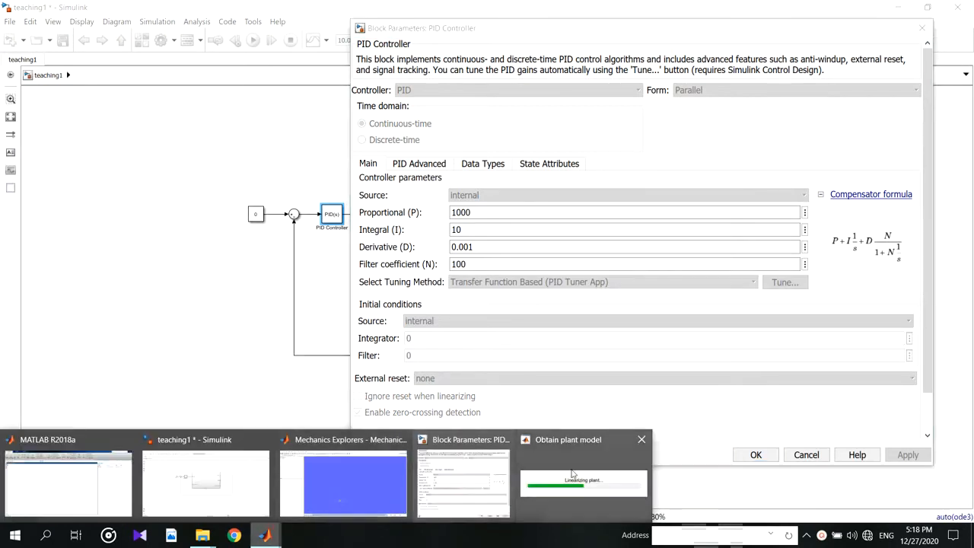
# - Tune the step response in the PID Tuner, setting the response time to 0.01046 seconds and the transient behavior to 0.08
pyautogui.click(571, 473)
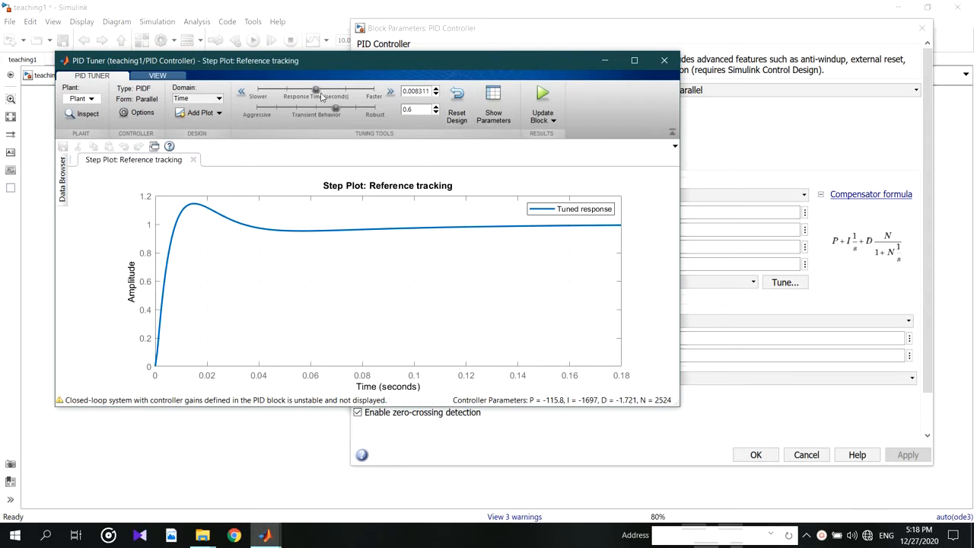
pyautogui.moveTo(322, 92); pyautogui.dragTo(282, 92)
pyautogui.moveTo(336, 109); pyautogui.dragTo(256, 110)
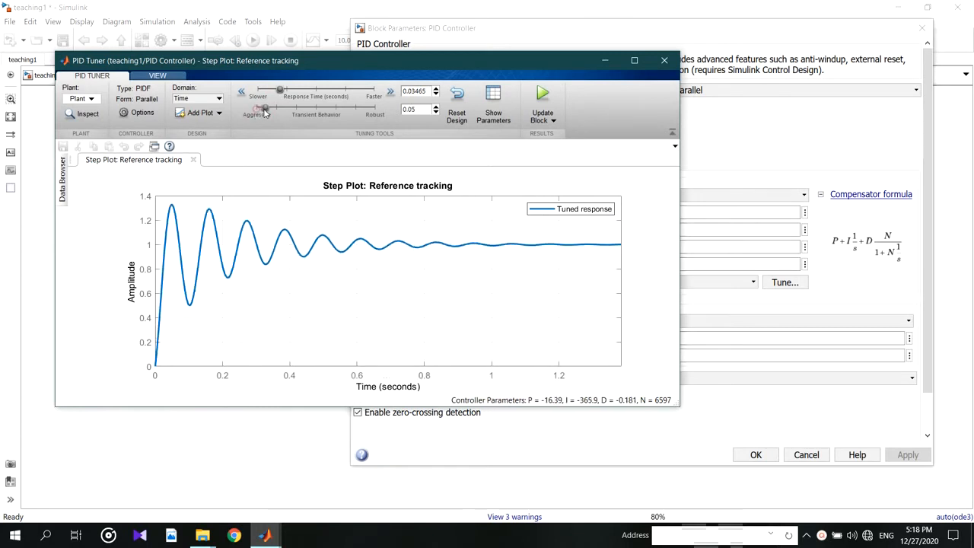
pyautogui.moveTo(256, 113); pyautogui.dragTo(324, 99)
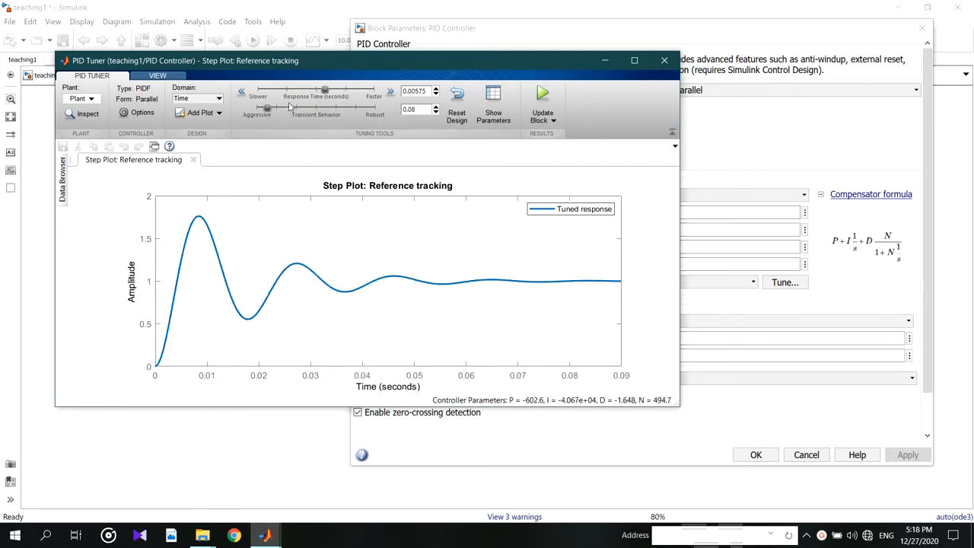
pyautogui.moveTo(324, 93); pyautogui.dragTo(312, 93)
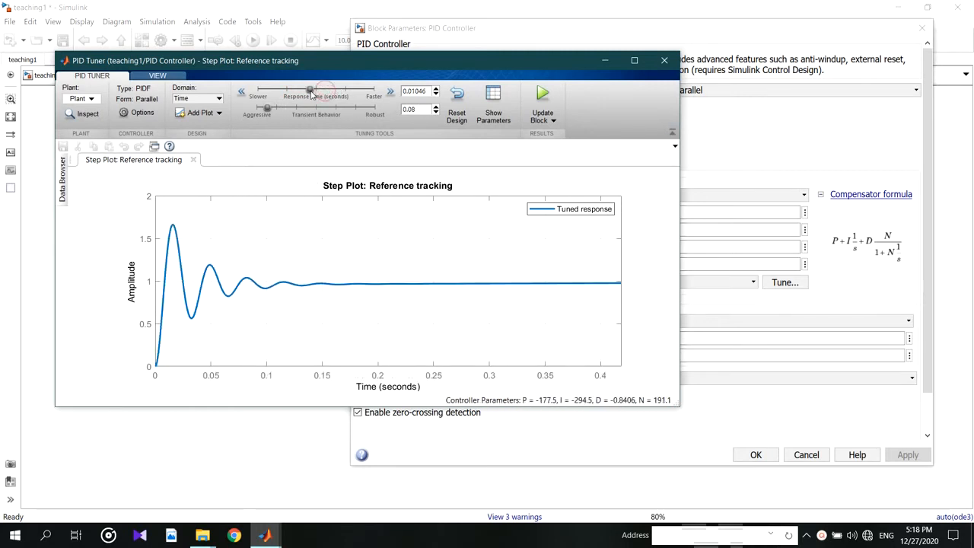
# - Update the PID Controller block with the tuned gains and close the PID Tuner
pyautogui.click(543, 116)
pyautogui.click(546, 100)
pyautogui.click(543, 93)
pyautogui.click(553, 120)
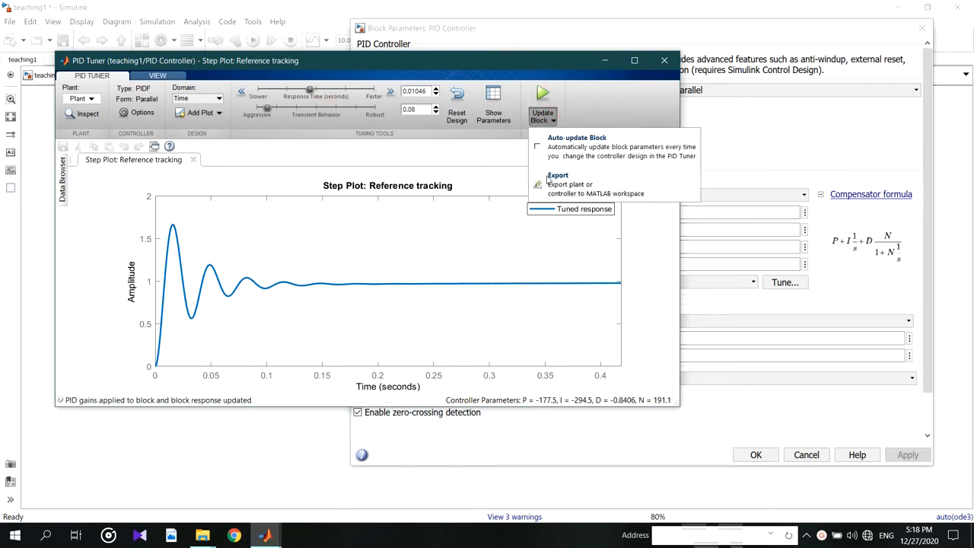
pyautogui.click(485, 150)
pyautogui.click(664, 61)
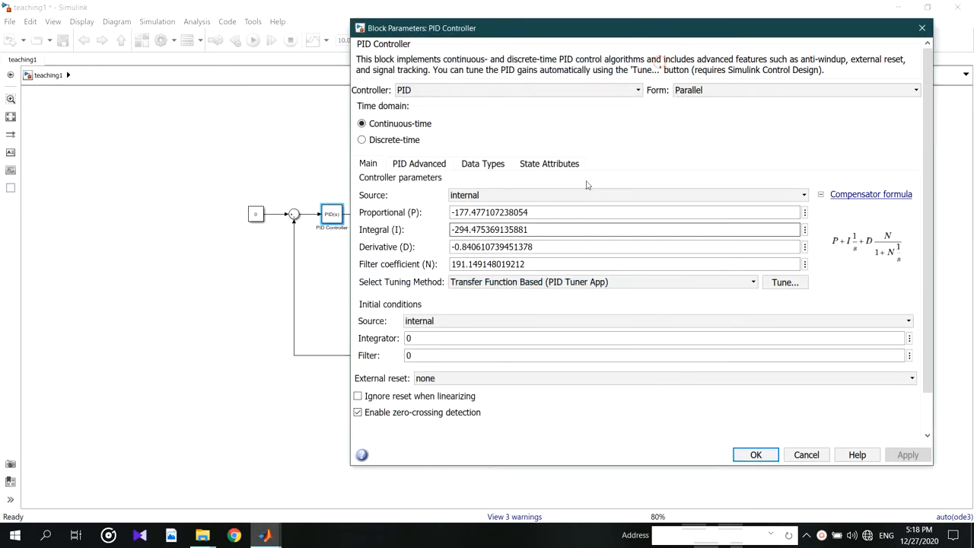
# - Review the tuned proportional, integral and derivative gains in the PID Controller parameters and accept the dialog
pyautogui.moveTo(452, 213); pyautogui.dragTo(525, 213)
pyautogui.click(543, 208)
pyautogui.click(546, 231)
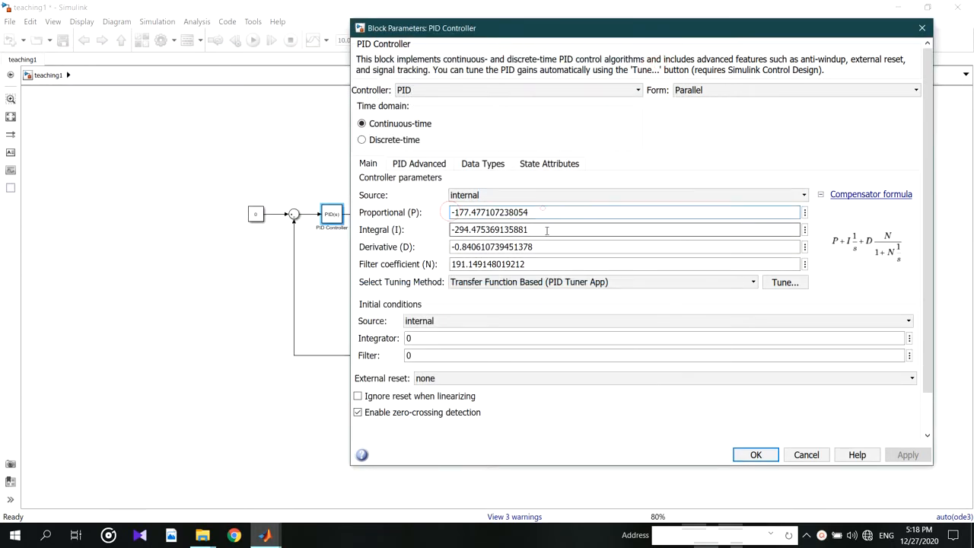
pyautogui.moveTo(452, 247); pyautogui.dragTo(566, 248)
pyautogui.click(568, 247)
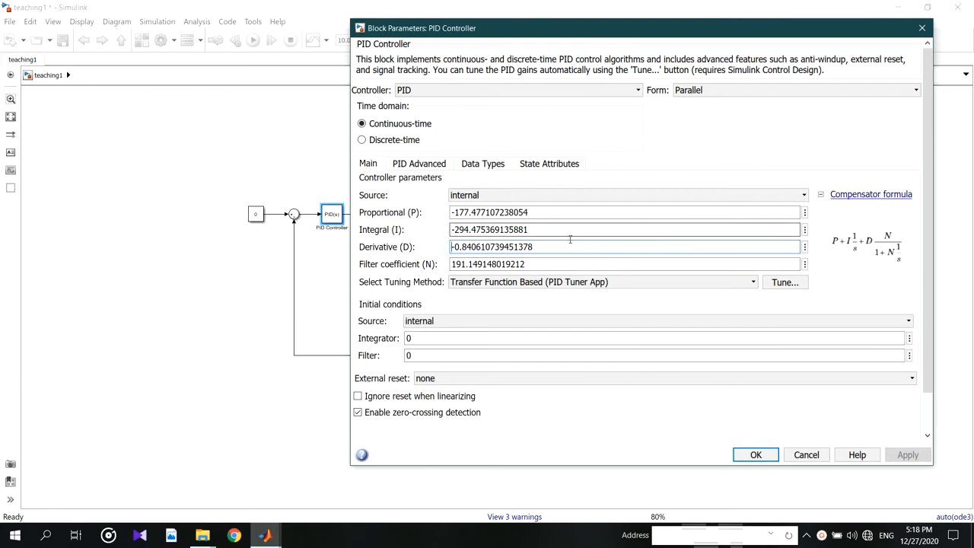
pyautogui.click(510, 220)
pyautogui.moveTo(452, 247); pyautogui.dragTo(484, 200)
pyautogui.doubleClick(576, 226)
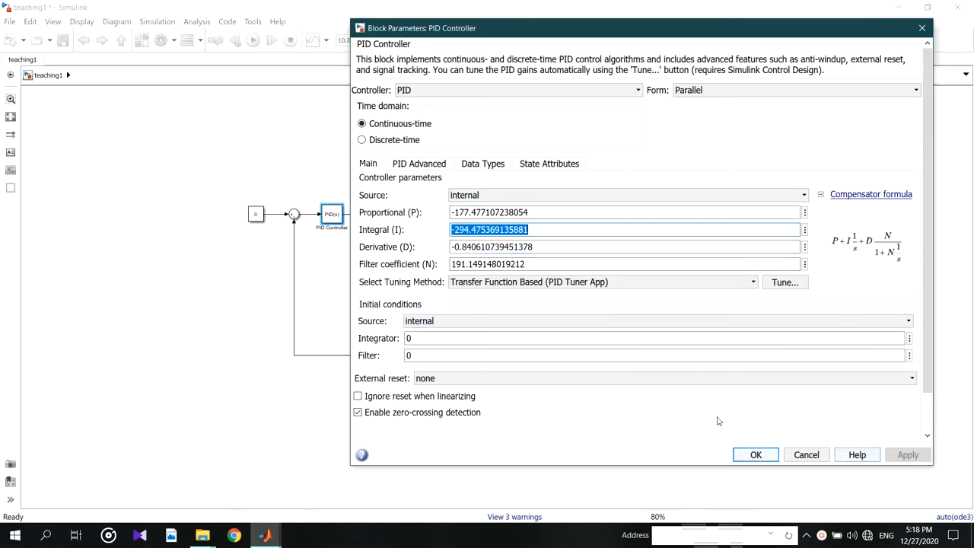
pyautogui.click(756, 455)
pyautogui.click(351, 270)
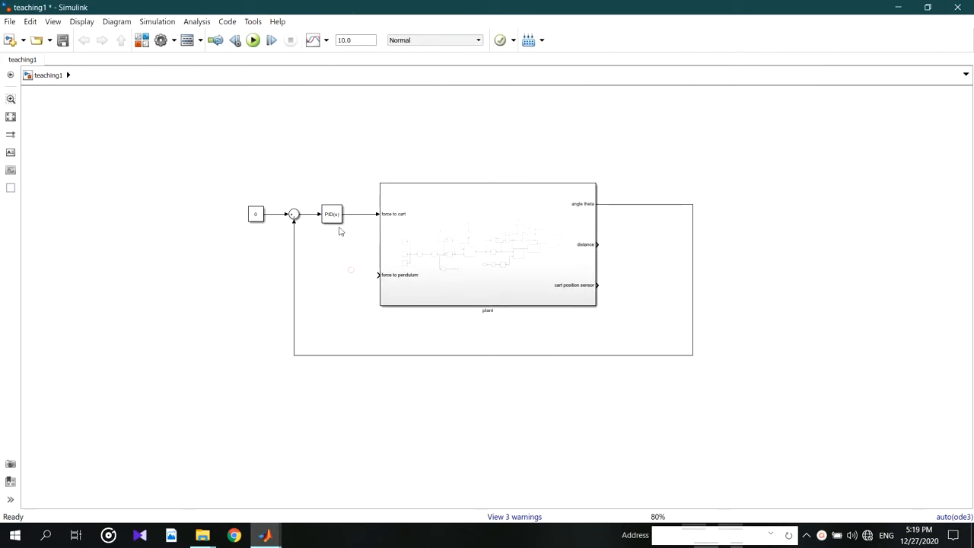
# - Rerun the simulation with the tuned gains and play the pendulum animation from time 0 in Mechanics Explorer
pyautogui.click(267, 535)
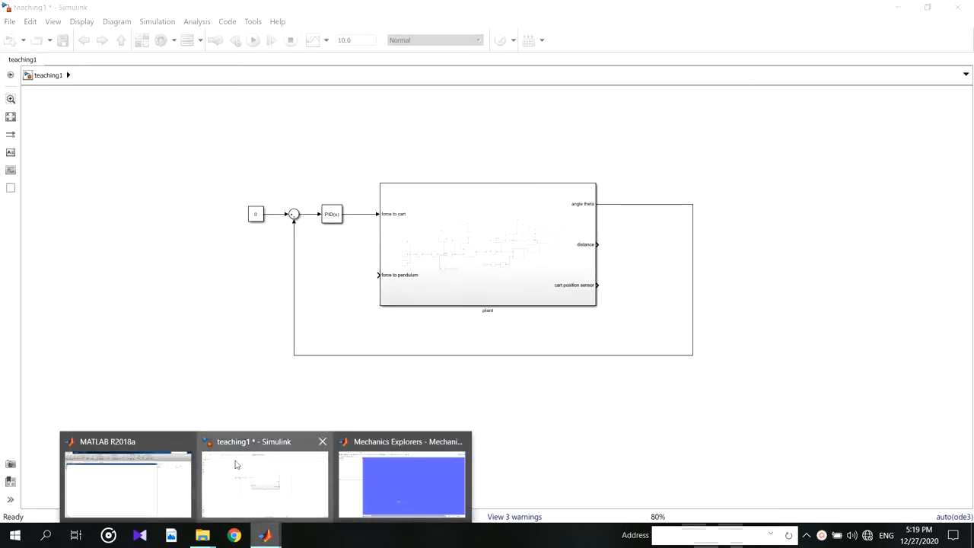
pyautogui.click(236, 464)
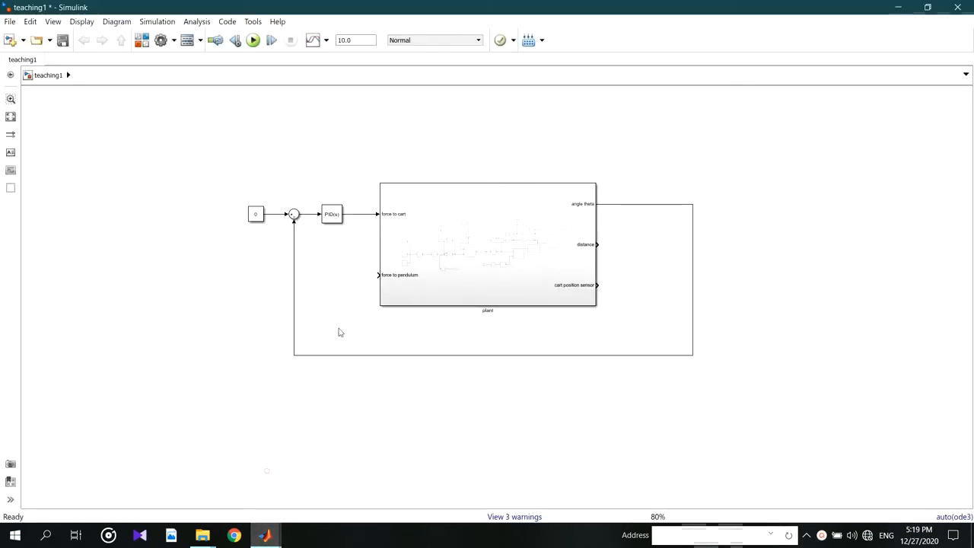
pyautogui.click(254, 39)
pyautogui.click(267, 535)
pyautogui.click(364, 491)
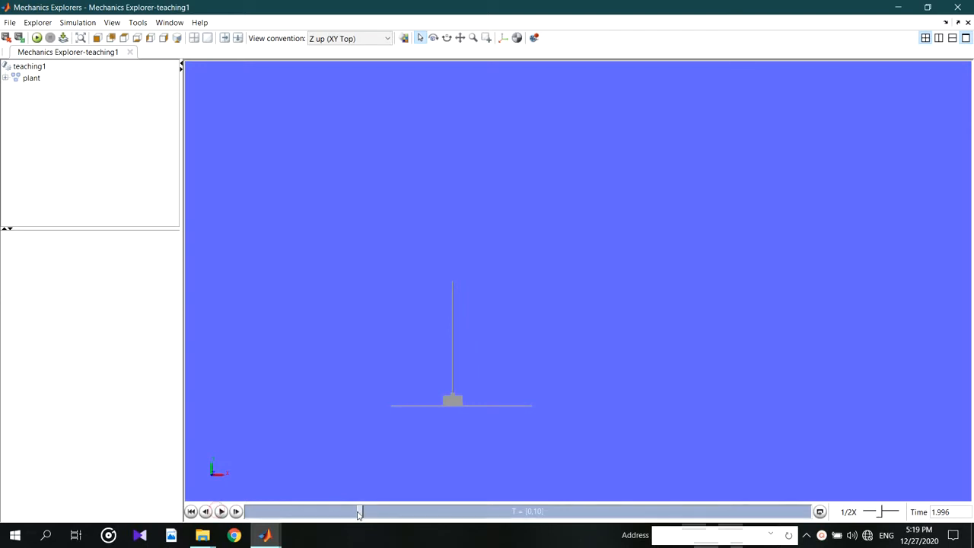
pyautogui.moveTo(355, 512); pyautogui.dragTo(247, 511)
pyautogui.click(221, 511)
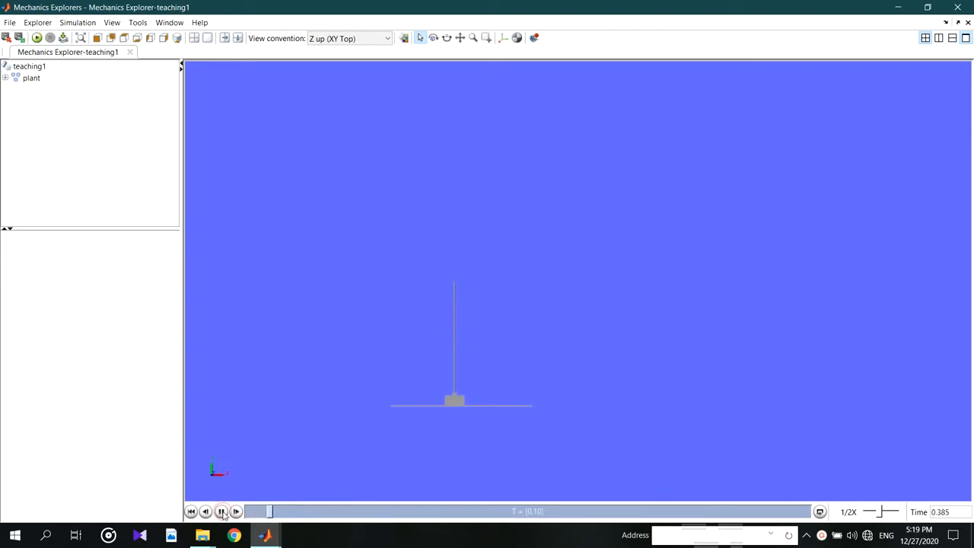
# - Replay the animation from time 0 at 1/32X speed in the top view, and return to the model
pyautogui.moveTo(272, 511); pyautogui.dragTo(240, 515)
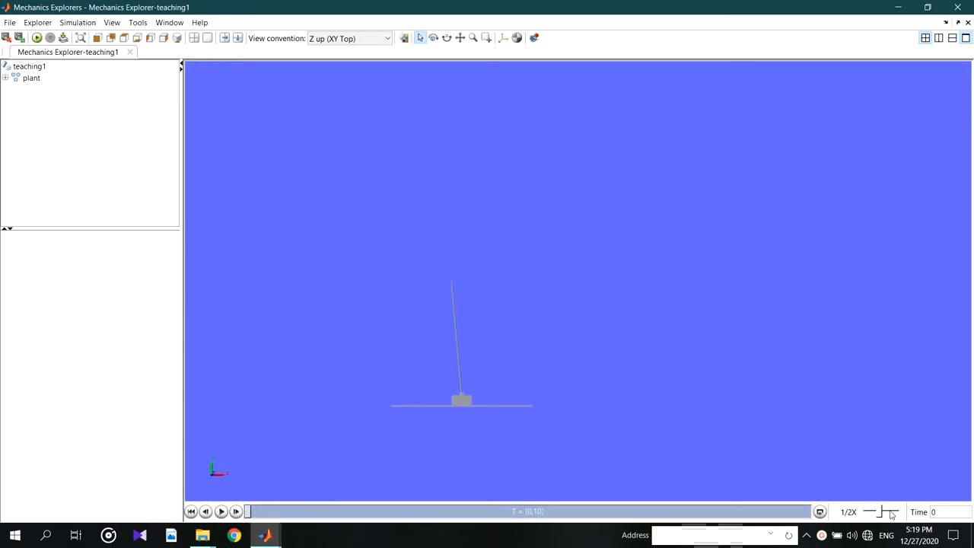
pyautogui.moveTo(892, 515); pyautogui.dragTo(867, 516)
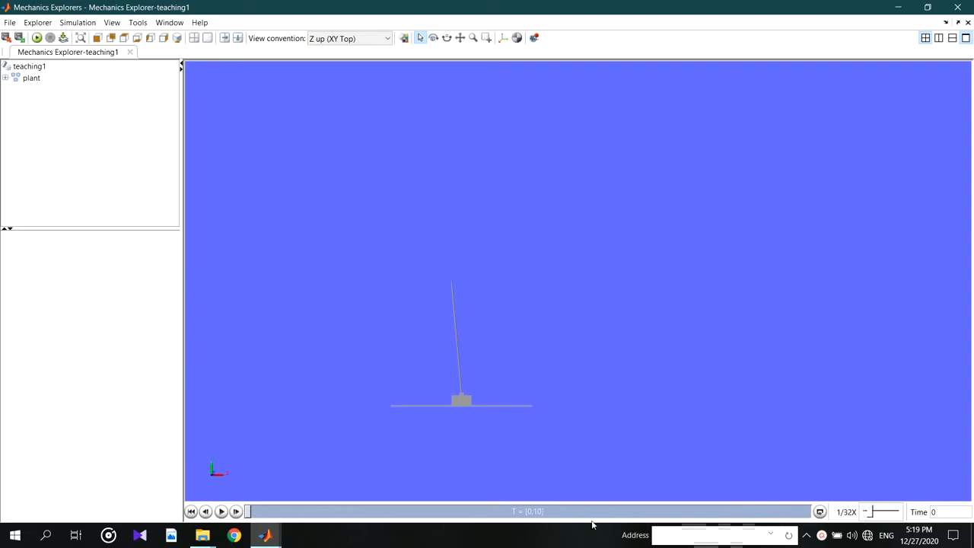
pyautogui.click(226, 513)
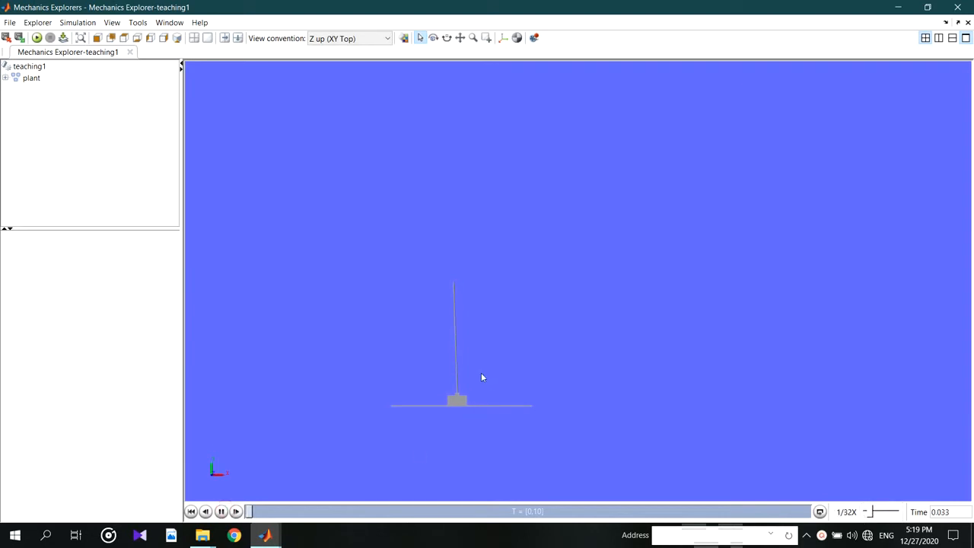
pyautogui.click(124, 38)
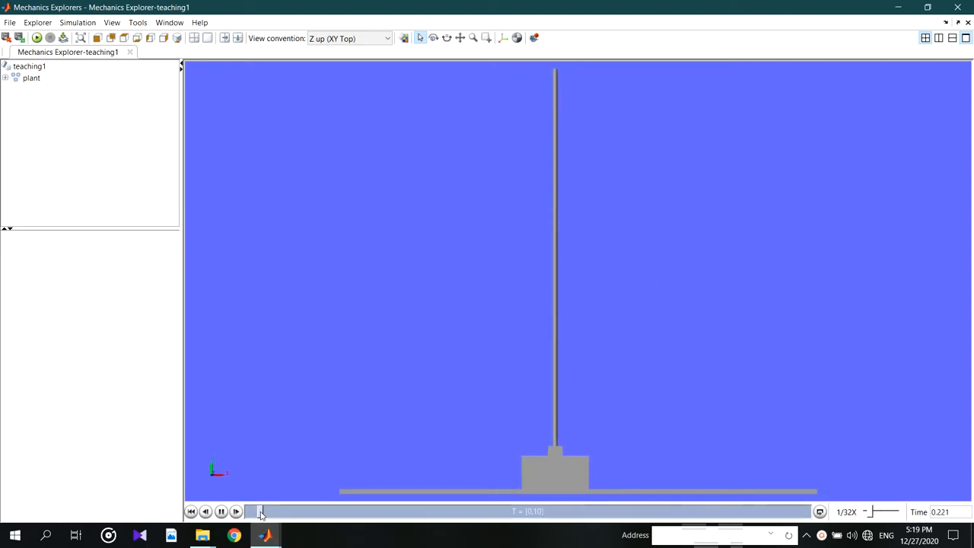
pyautogui.moveTo(261, 514); pyautogui.dragTo(223, 516)
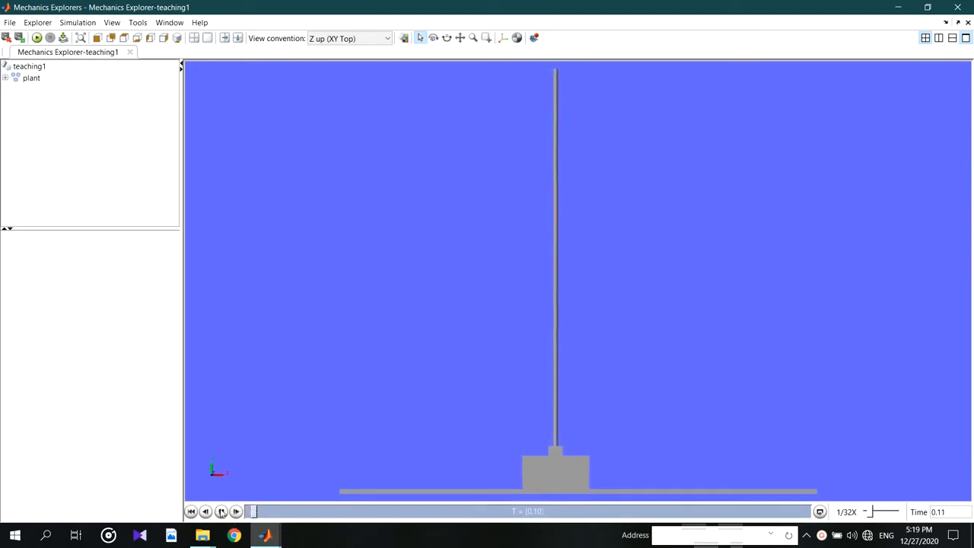
pyautogui.click(898, 7)
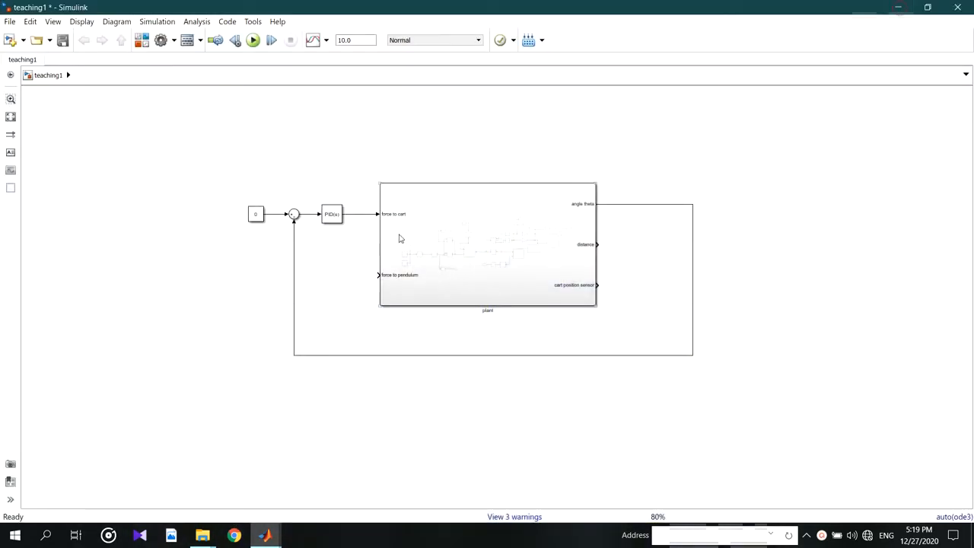
# - Reopen the PID Tuner from the PID Controller block and set response time to 0.05412 seconds and transient behavior to 0
pyautogui.press('Return')
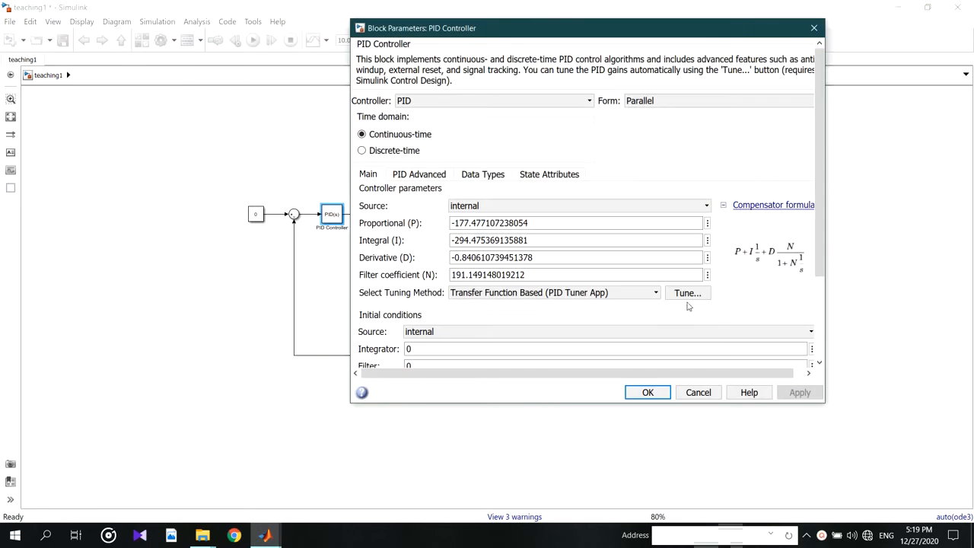
pyautogui.click(685, 293)
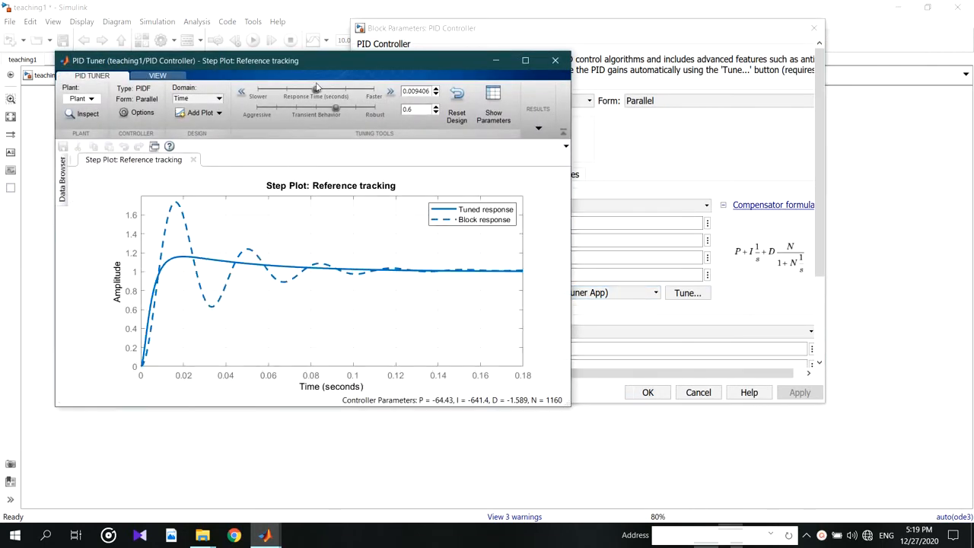
pyautogui.moveTo(317, 87); pyautogui.dragTo(273, 92)
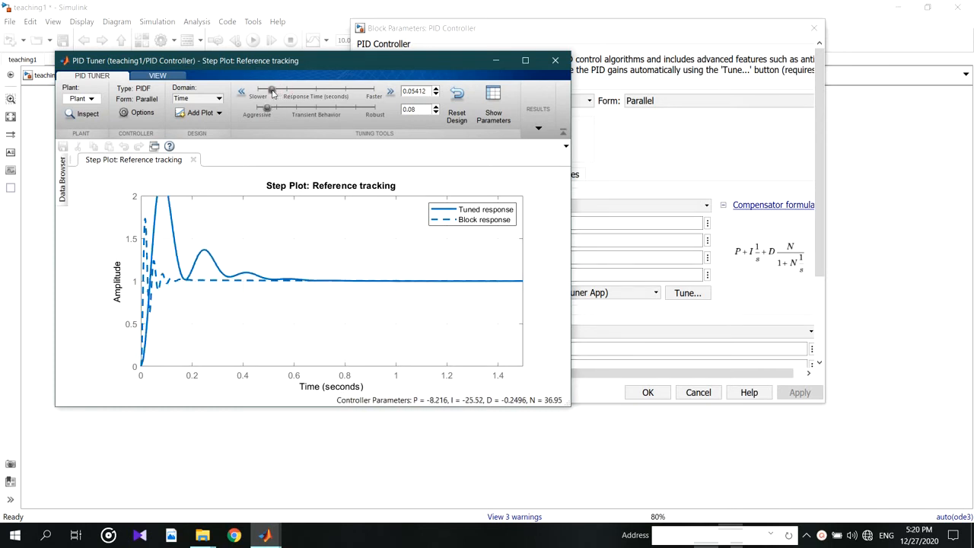
pyautogui.moveTo(266, 111); pyautogui.dragTo(258, 111)
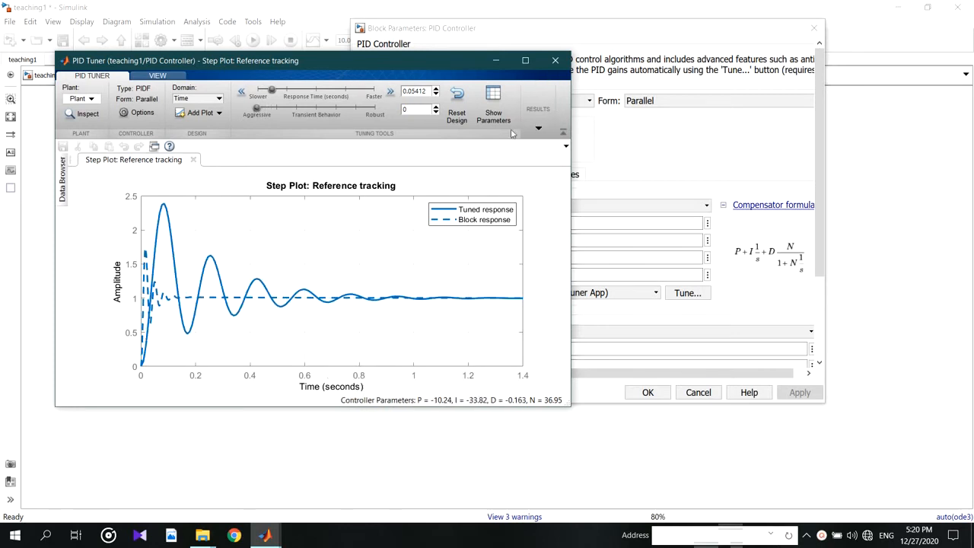
# - Apply the retuned gains to the PID Controller block, close the PID Tuner and accept the block parameters
pyautogui.click(539, 128)
pyautogui.click(541, 162)
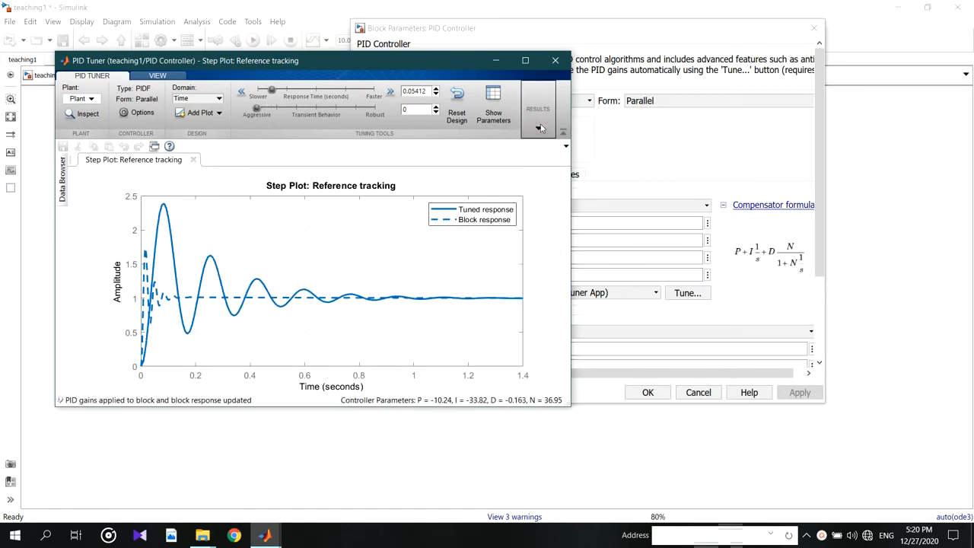
pyautogui.click(561, 64)
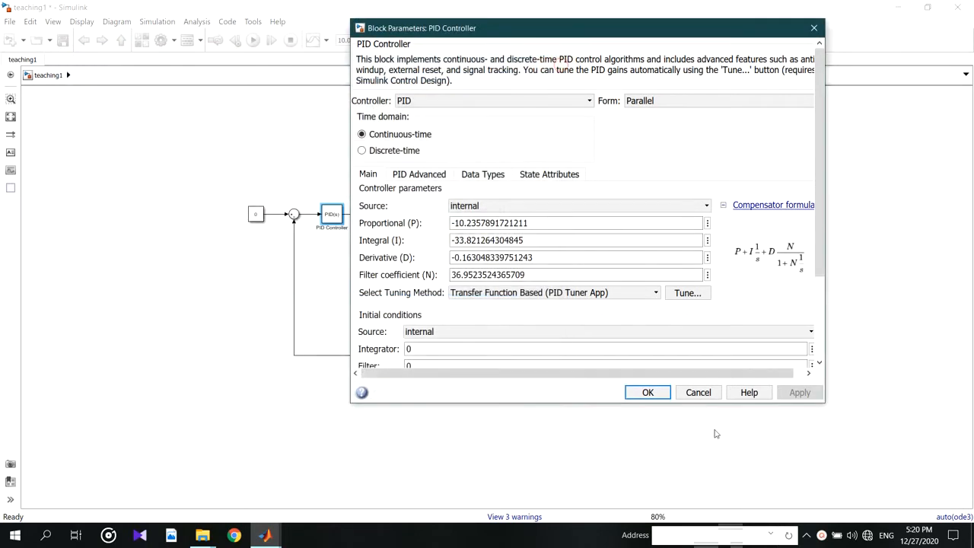
pyautogui.click(644, 390)
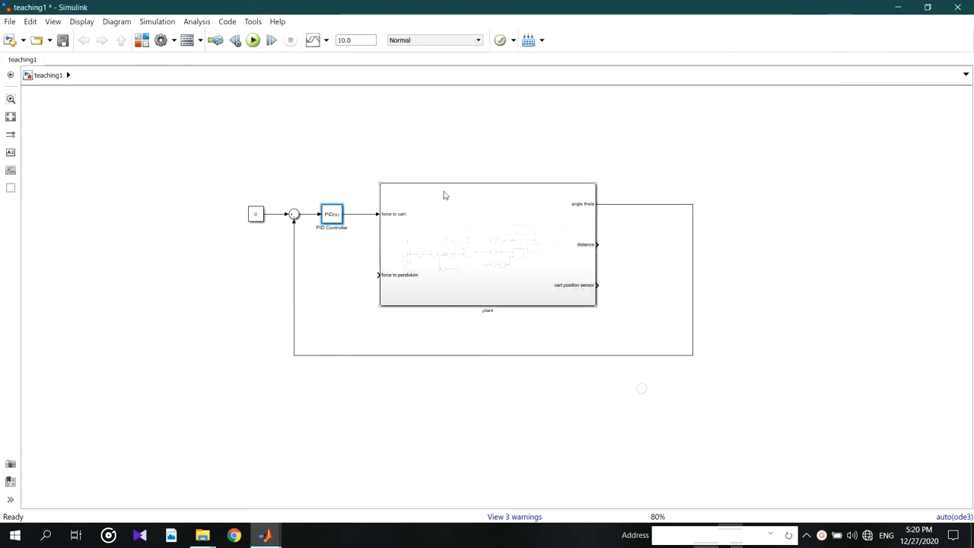
# - Rerun the simulation with the retuned gains and play the animation in Mechanics Explorer at 1/2X speed
pyautogui.click(259, 44)
pyautogui.moveTo(272, 541)
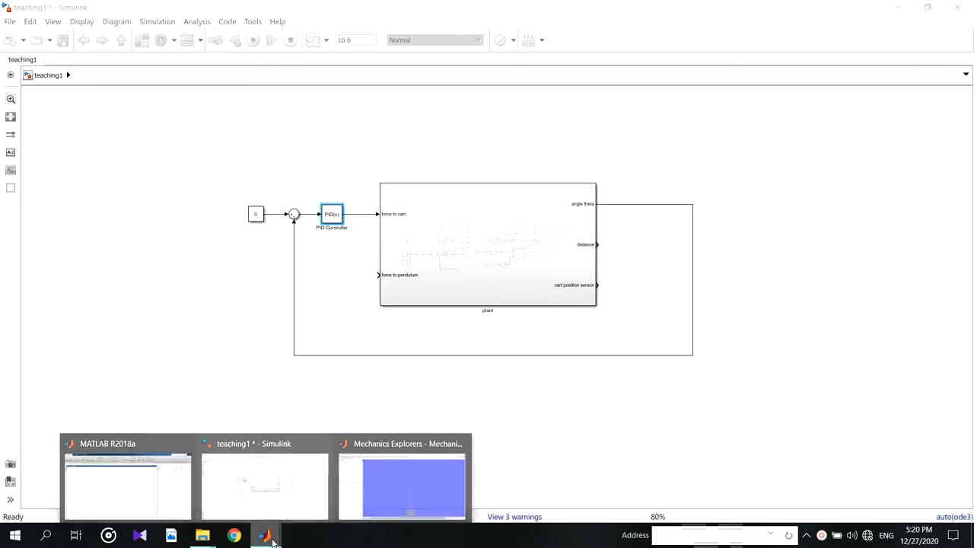
pyautogui.click(389, 486)
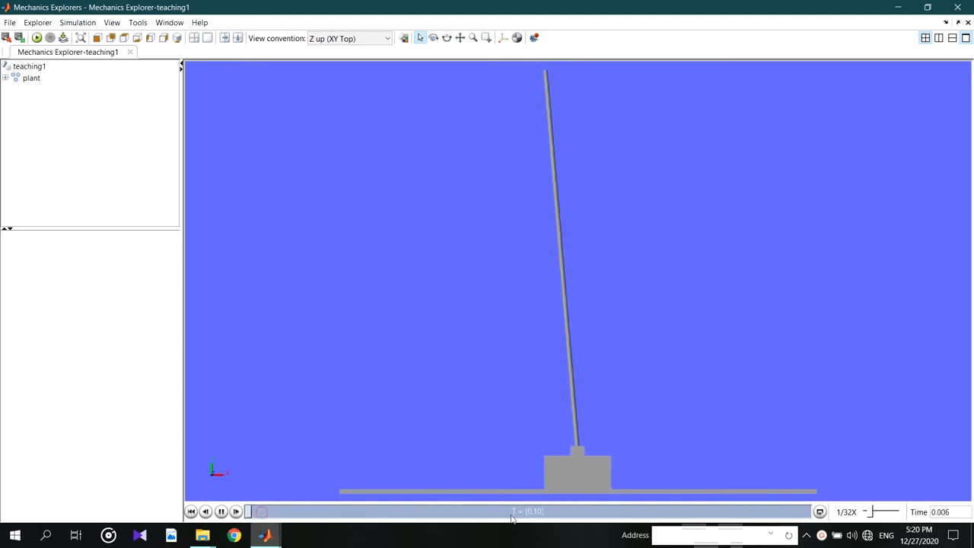
pyautogui.click(875, 513)
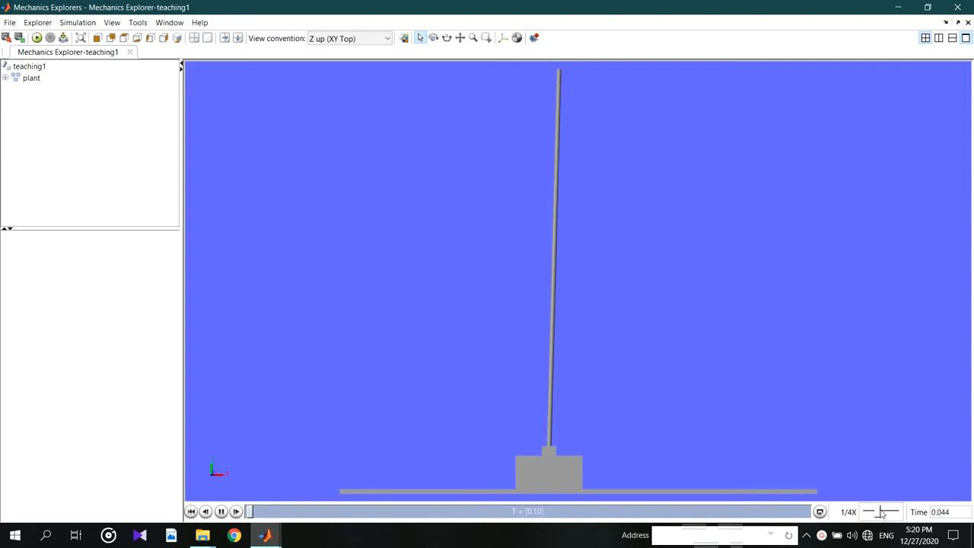
pyautogui.click(881, 515)
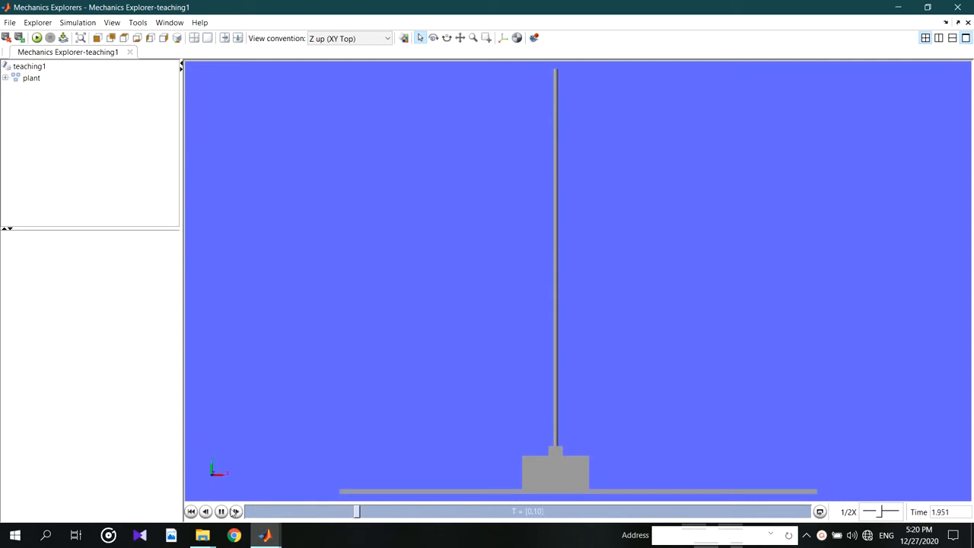
# - Rewind the animation to near its start, replay it at 1/4X speed, and return to the model
pyautogui.click(363, 518)
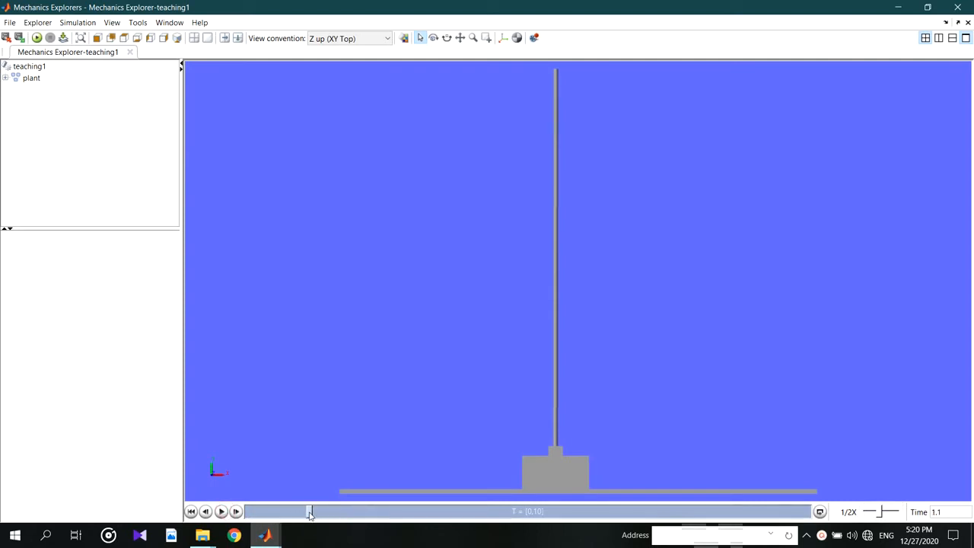
pyautogui.click(270, 517)
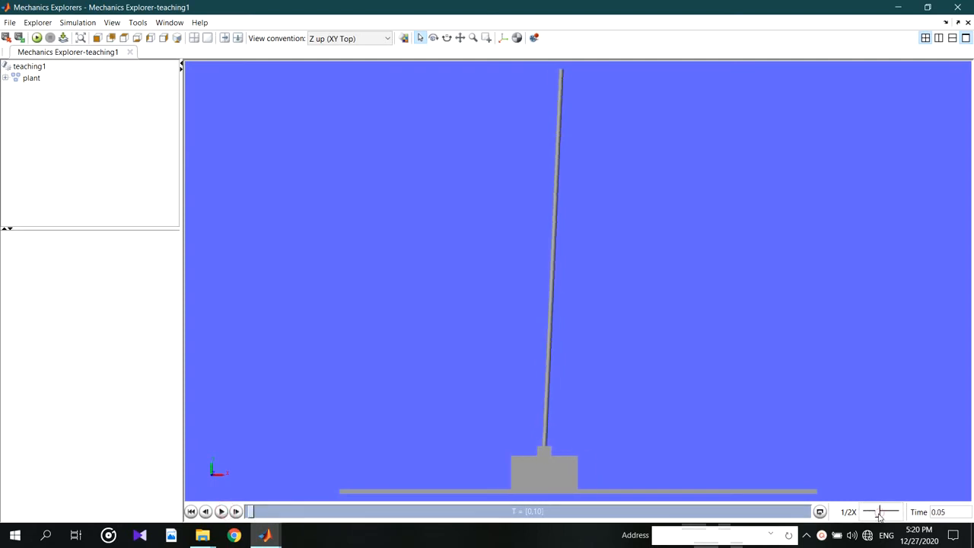
pyautogui.click(222, 511)
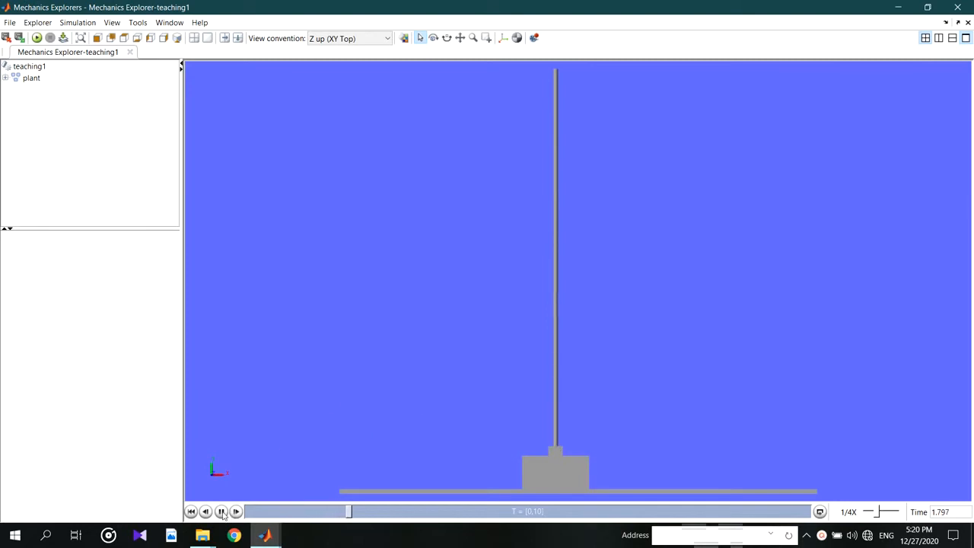
pyautogui.click(950, 9)
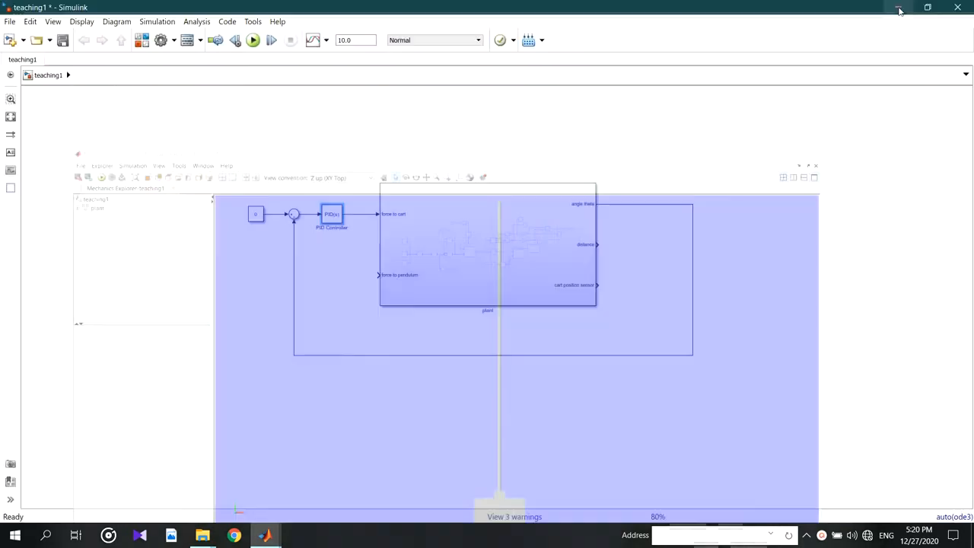
# - Set the derivative gain of the PID Controller block to 0, apply it and accept the block parameters
pyautogui.doubleClick(332, 214)
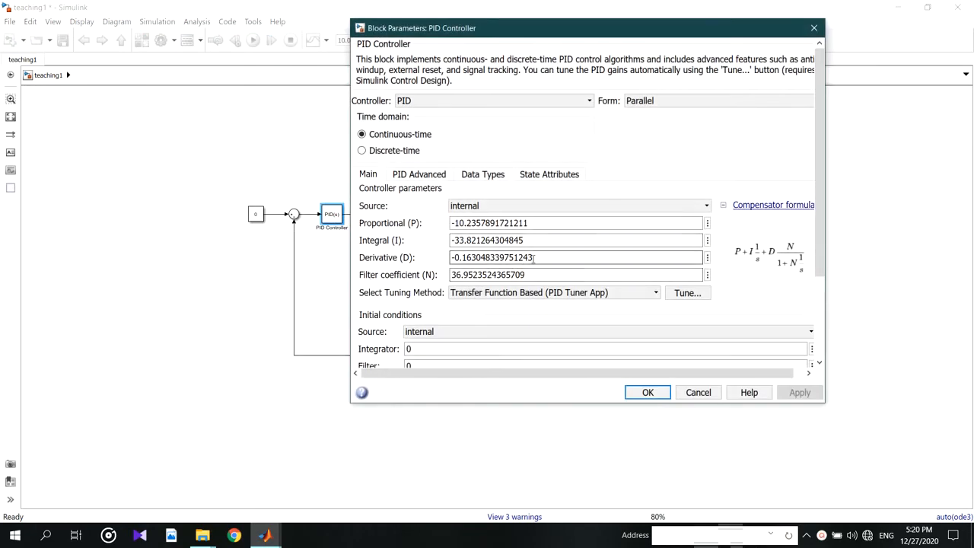
pyautogui.moveTo(580, 260); pyautogui.dragTo(418, 263)
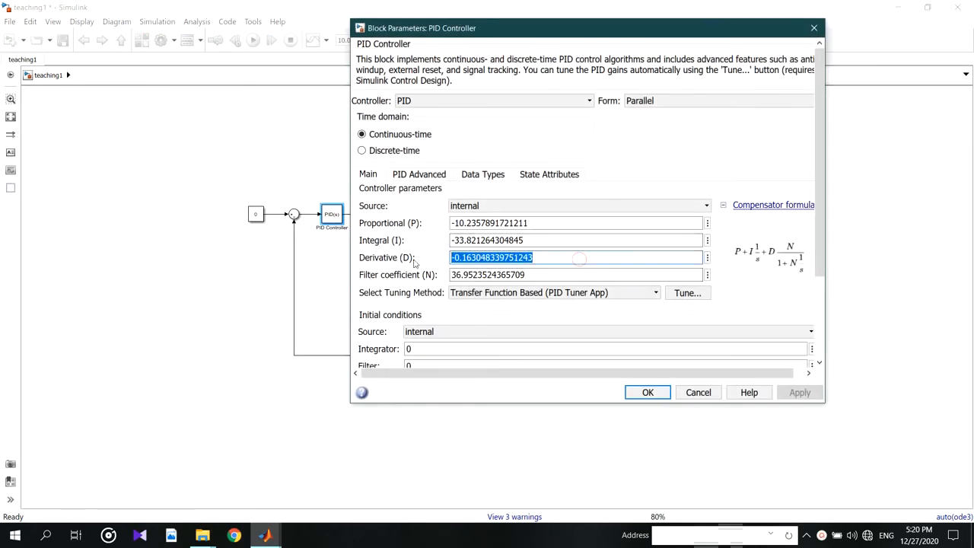
pyautogui.write('0')
pyautogui.click(792, 393)
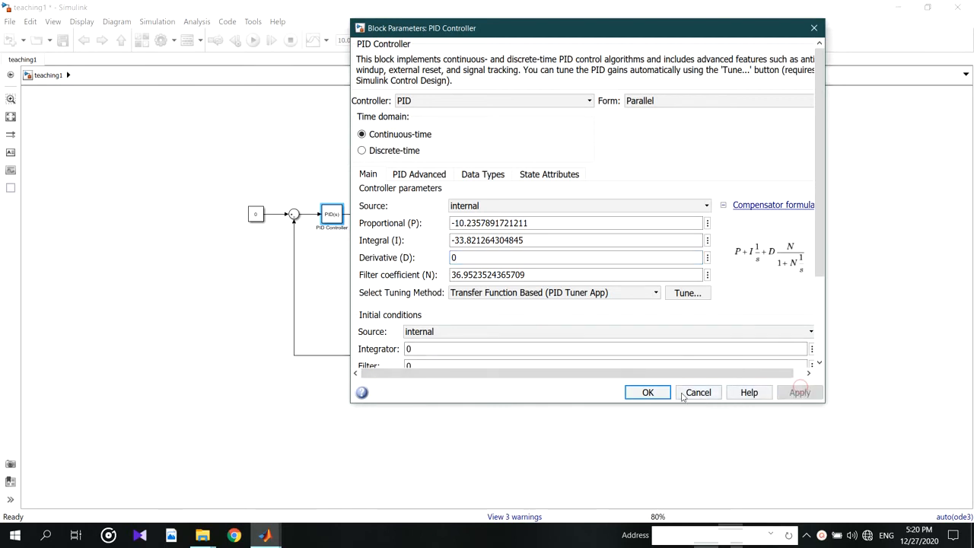
pyautogui.click(648, 393)
# - Run the simulation without derivative action, replay the animation from the start in Mechanics Explorer, and return to the model
pyautogui.click(253, 40)
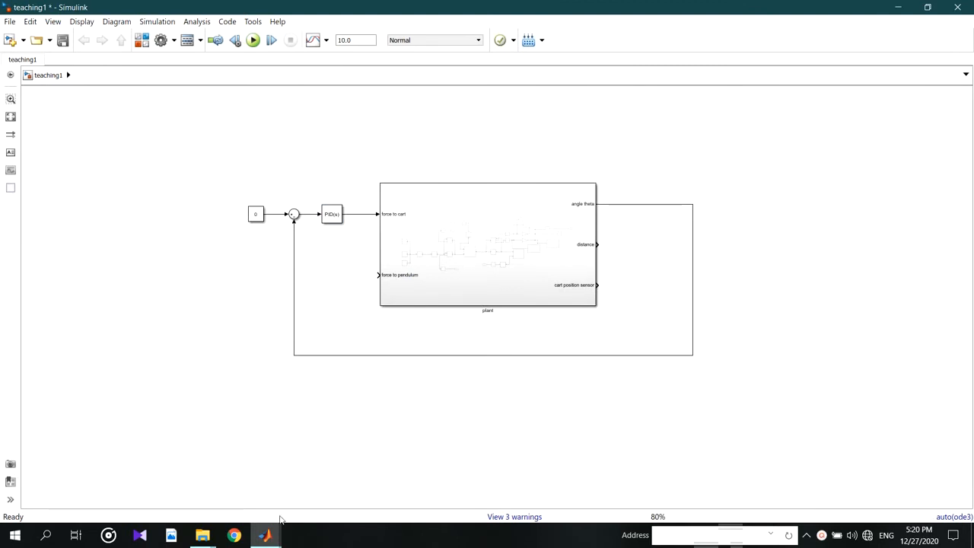
pyautogui.moveTo(267, 536)
pyautogui.click(433, 490)
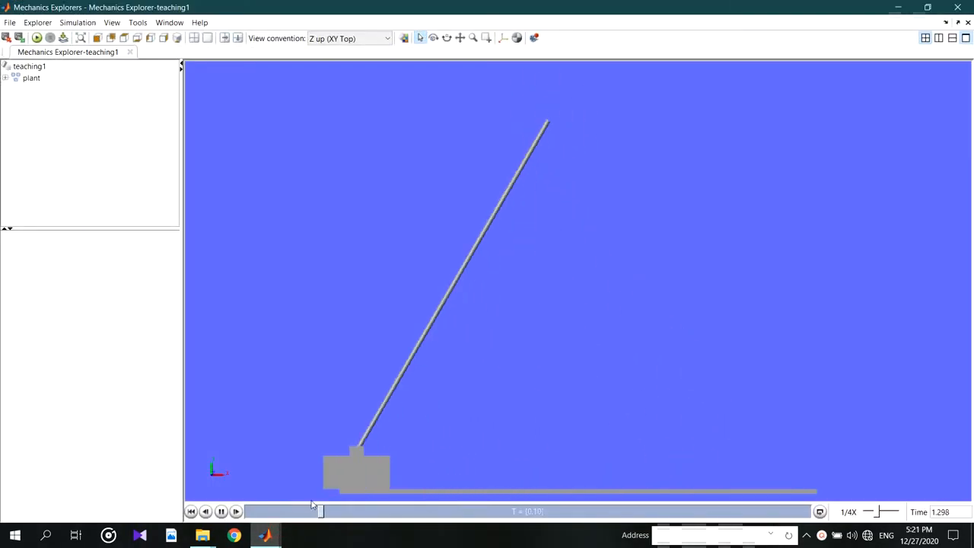
pyautogui.click(222, 513)
pyautogui.moveTo(332, 517); pyautogui.dragTo(245, 515)
pyautogui.click(221, 512)
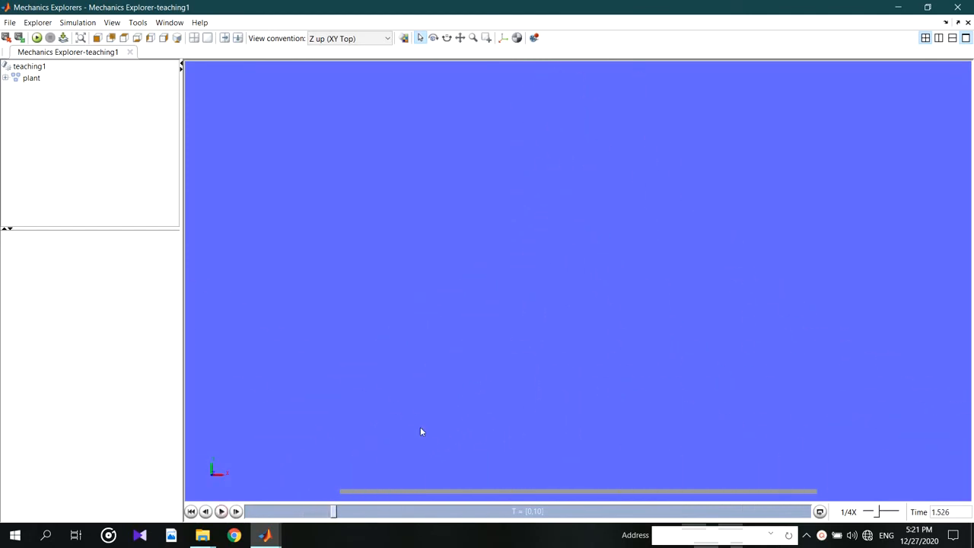
pyautogui.scroll(-5, 444, 414)
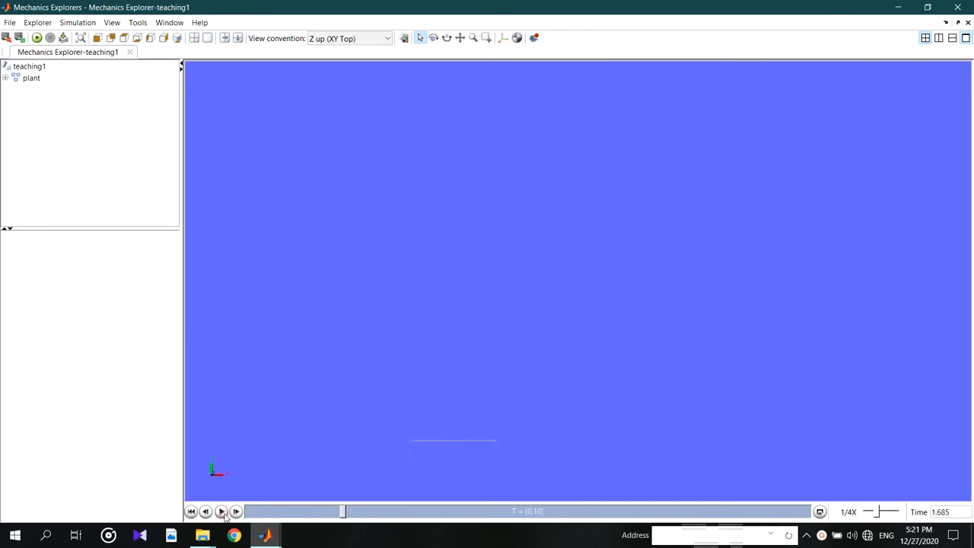
pyautogui.click(898, 7)
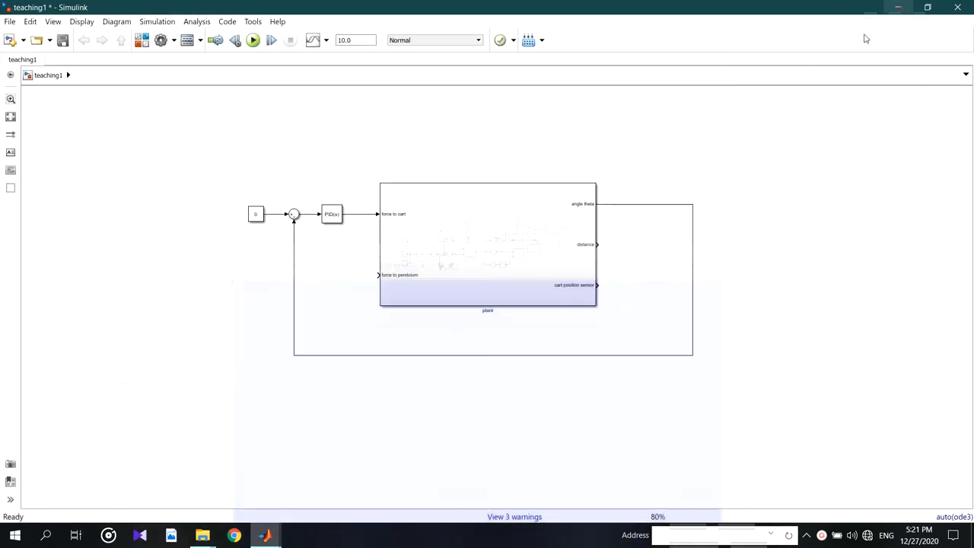
# - Set the PID Controller block's derivative gain to -0.1, apply it and accept the block parameters
pyautogui.doubleClick(332, 214)
pyautogui.click(462, 260)
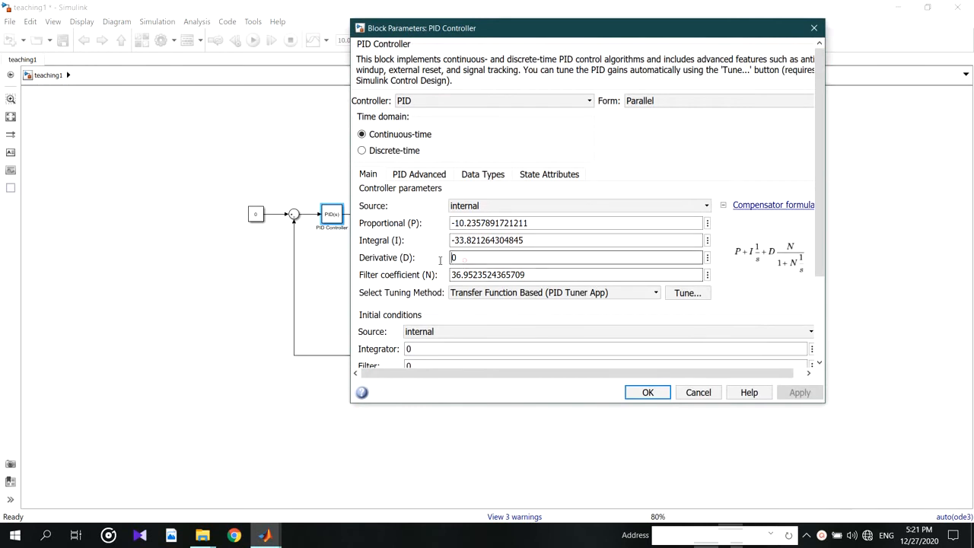
pyautogui.moveTo(462, 259); pyautogui.dragTo(431, 263)
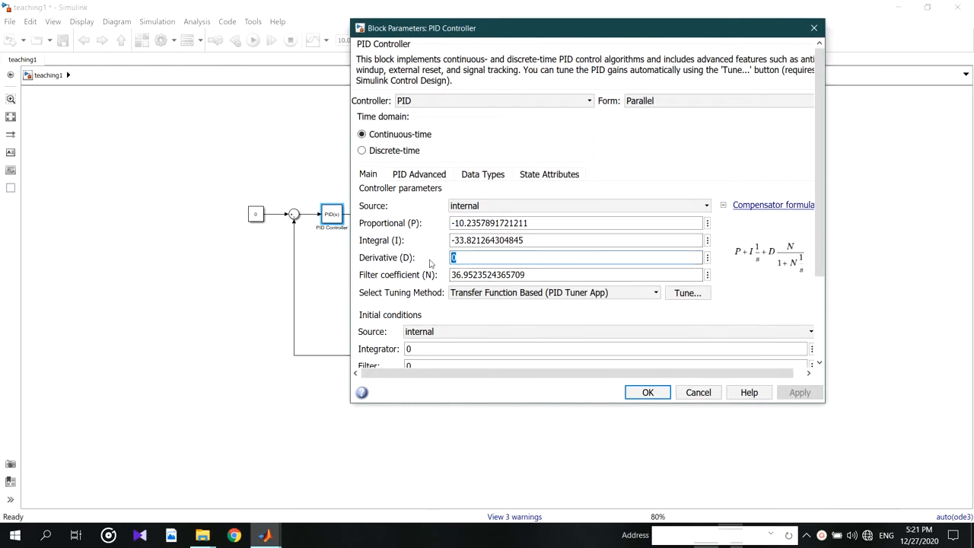
pyautogui.write('-0.1')
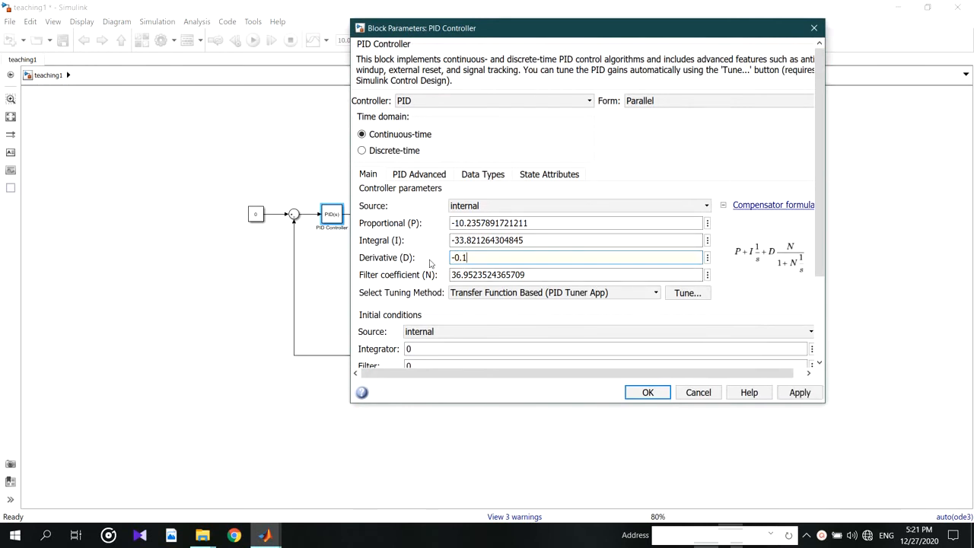
pyautogui.click(799, 392)
pyautogui.click(644, 392)
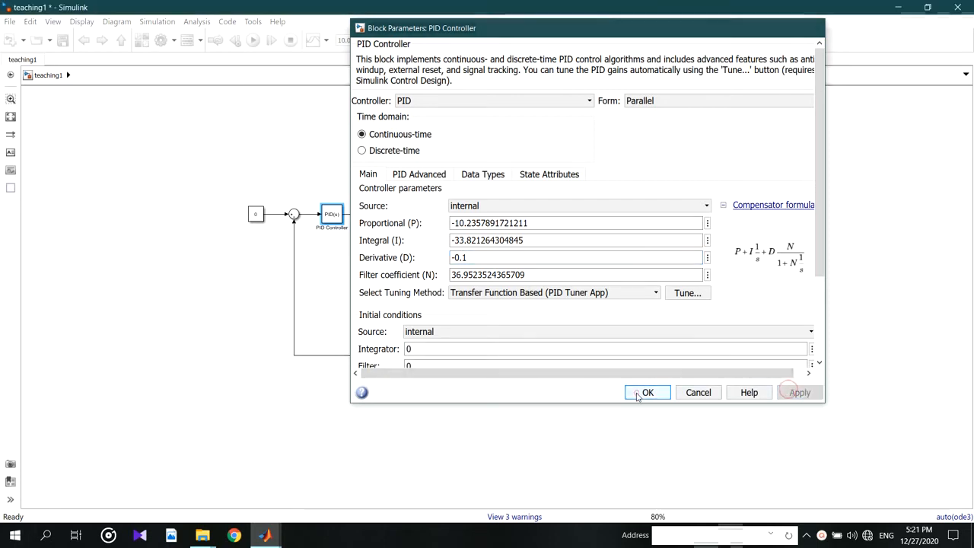
# - Rerun the simulation and examine the pendulum animation in Mechanics Explorer head-on and from an oblique angle
pyautogui.click(253, 39)
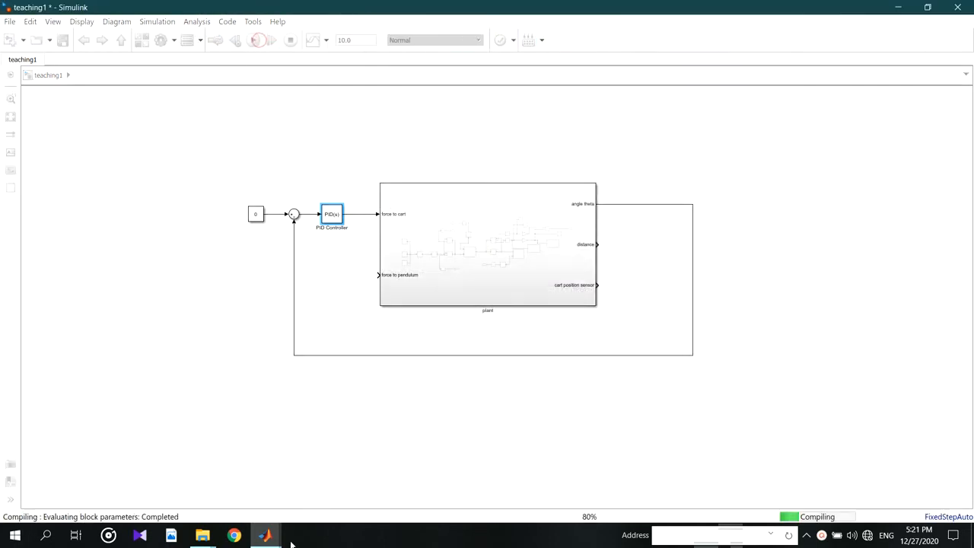
pyautogui.moveTo(268, 536)
pyautogui.click(402, 484)
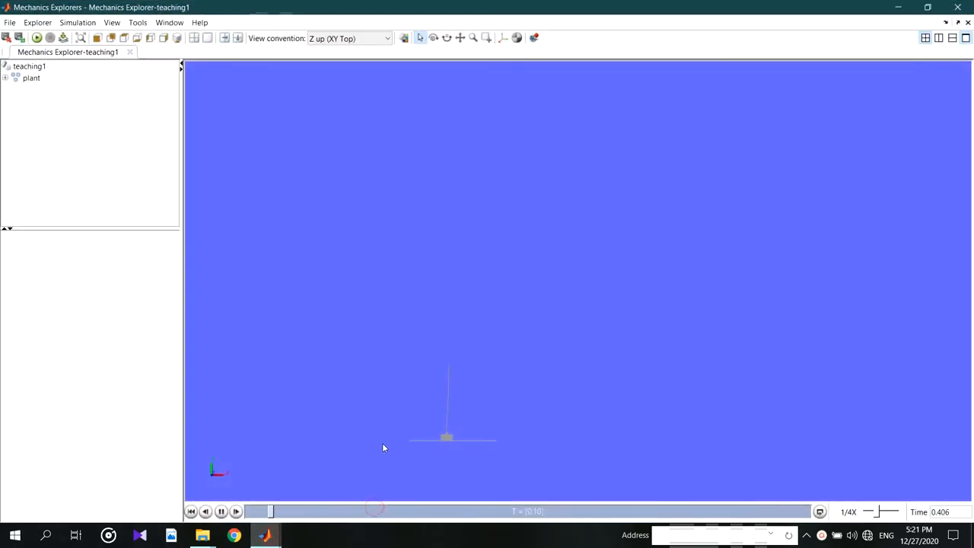
pyautogui.click(124, 38)
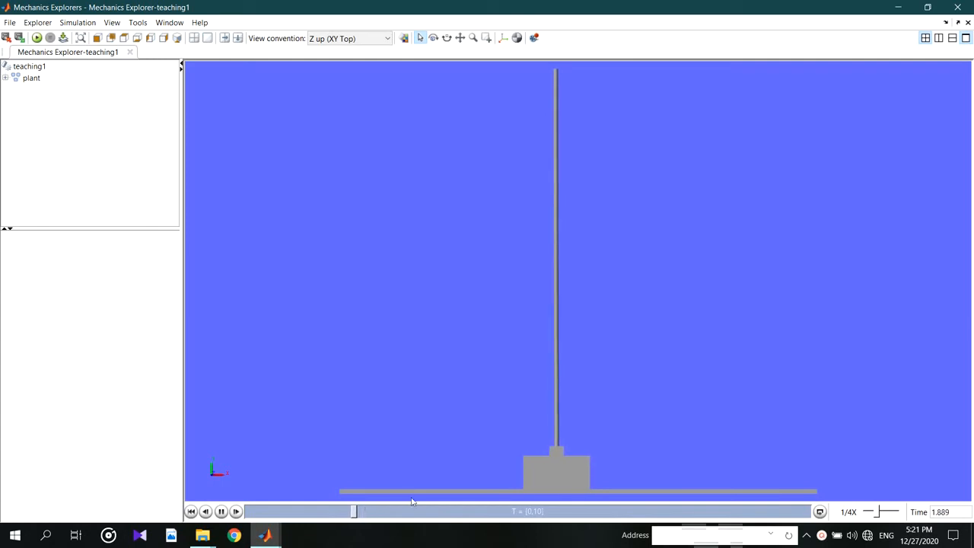
pyautogui.moveTo(589, 453); pyautogui.dragTo(609, 449)
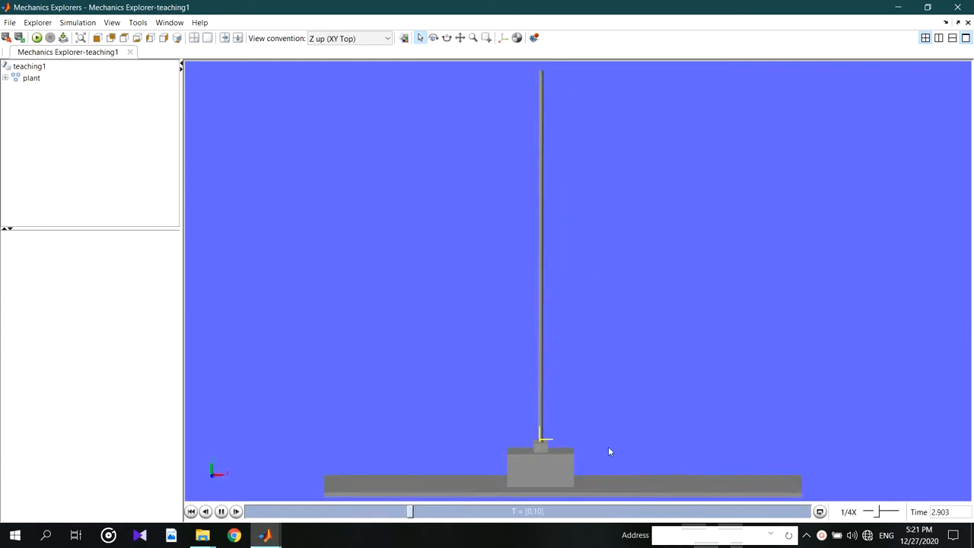
pyautogui.moveTo(536, 426); pyautogui.dragTo(572, 420)
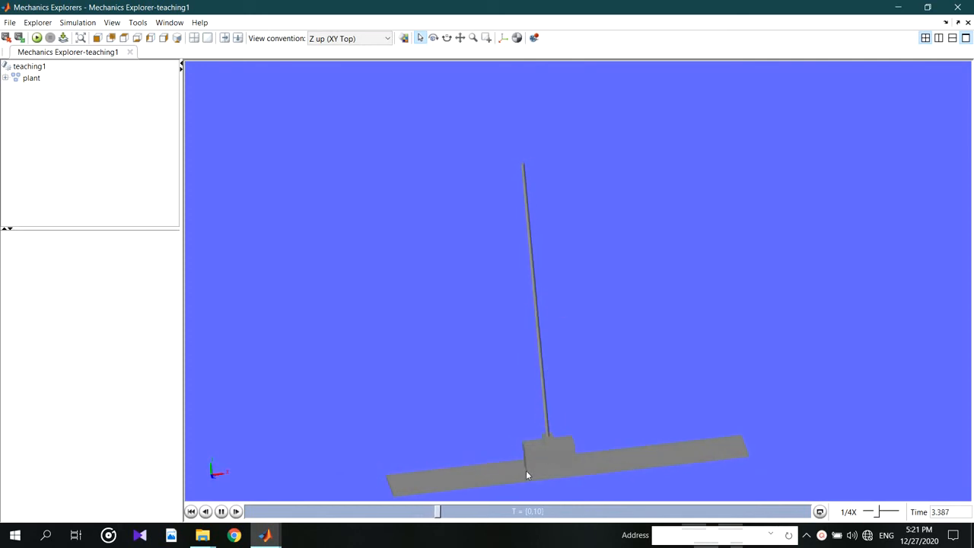
# - Rewind the pendulum animation to its start, replay and pause it, and return to the model
pyautogui.click(222, 512)
pyautogui.click(317, 512)
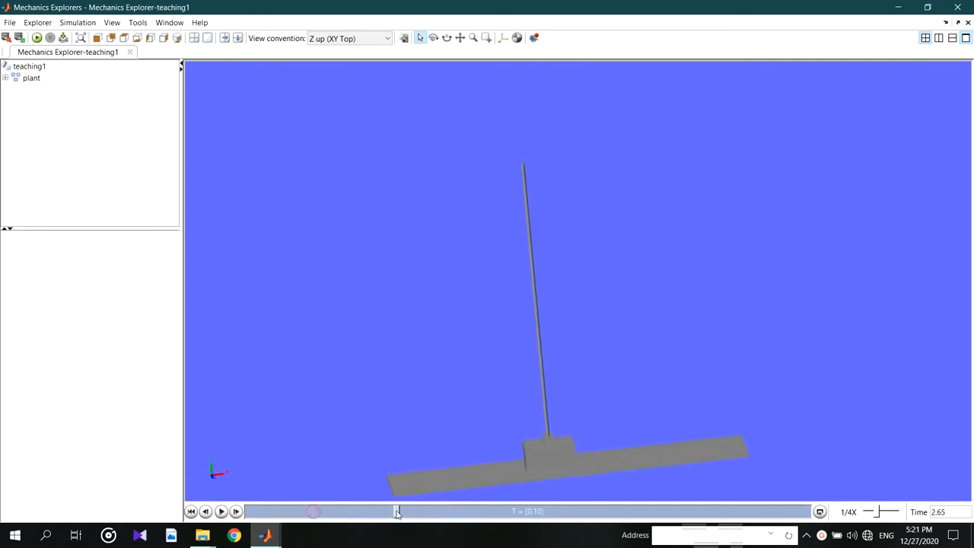
pyautogui.moveTo(397, 511); pyautogui.dragTo(242, 509)
pyautogui.click(221, 512)
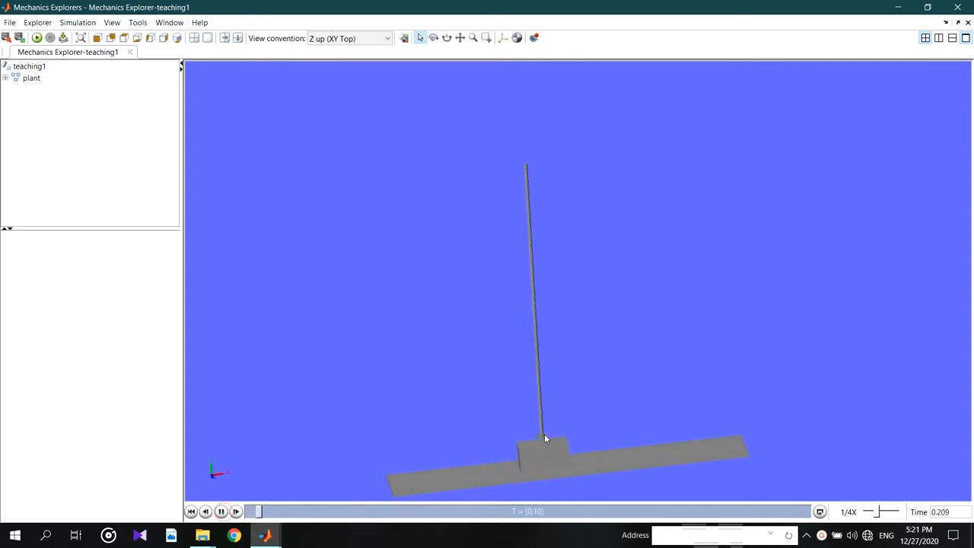
pyautogui.moveTo(544, 438); pyautogui.dragTo(506, 424)
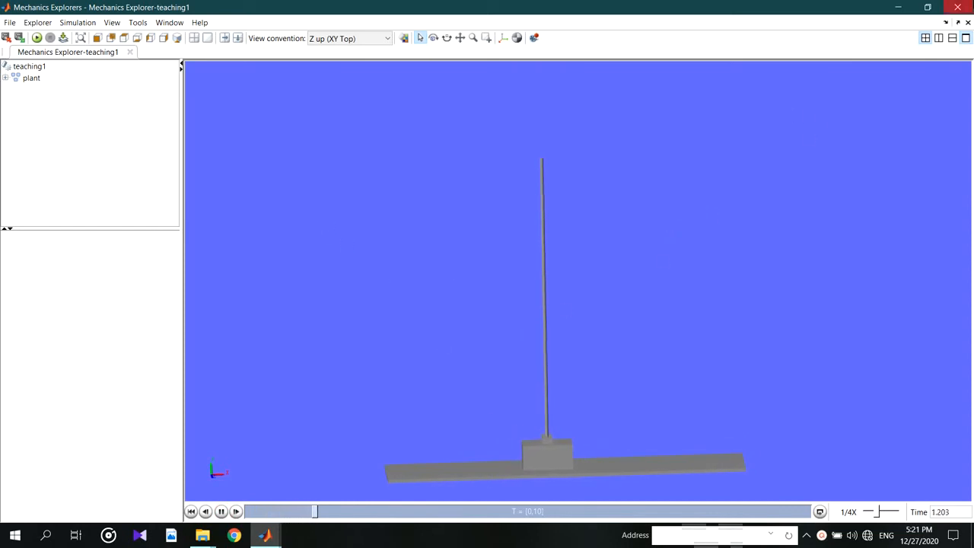
pyautogui.click(221, 512)
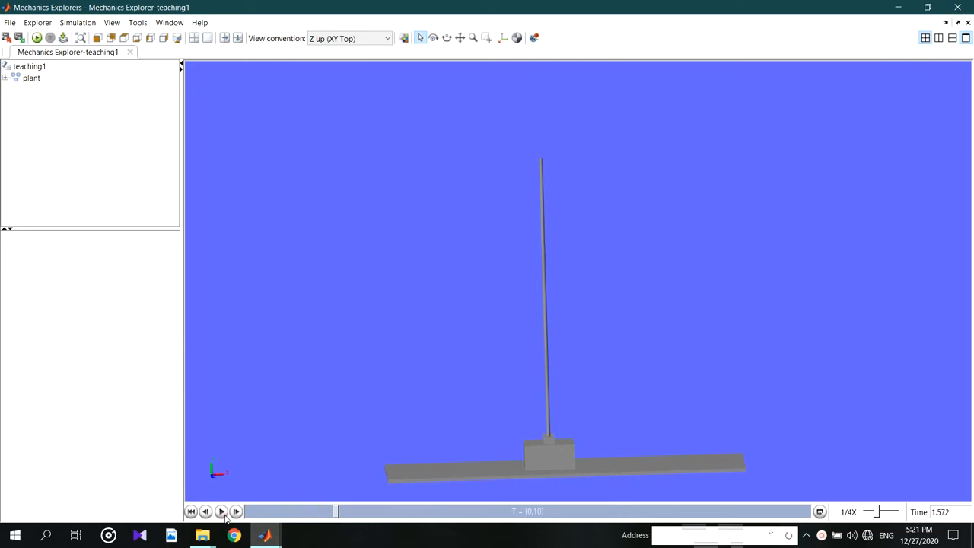
pyautogui.click(927, 6)
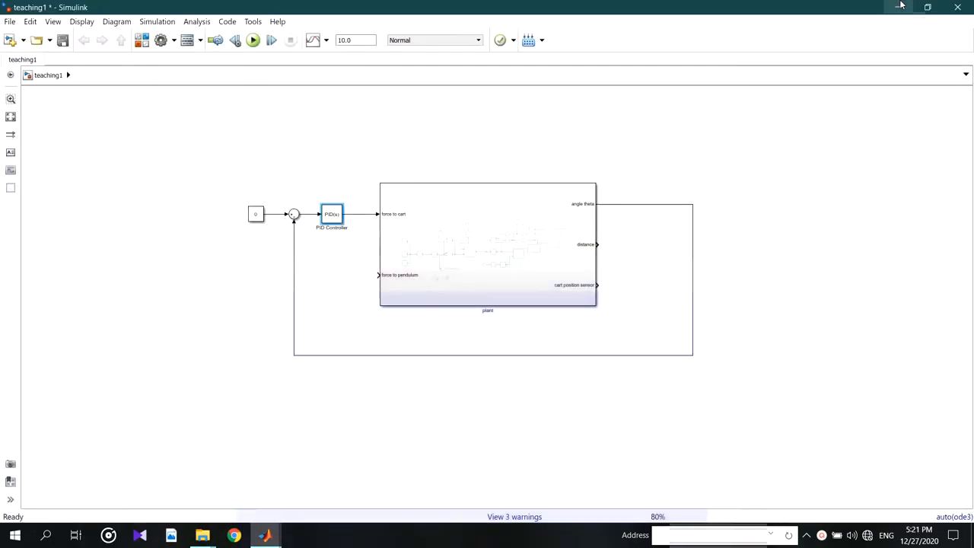
# - Change the PID Controller block's derivative gain to 1 and accept the block parameters
pyautogui.doubleClick(338, 219)
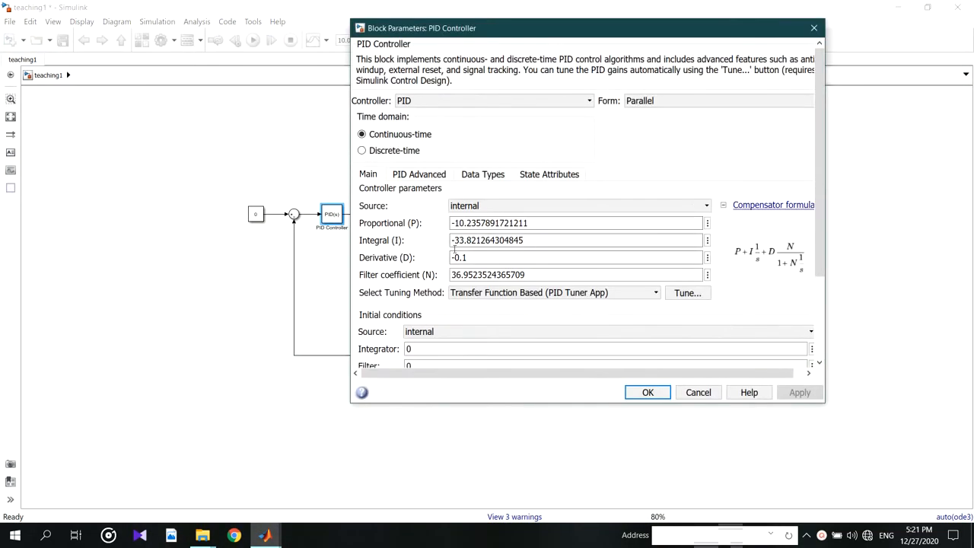
pyautogui.moveTo(453, 256); pyautogui.dragTo(480, 257)
pyautogui.press('BackSpace')
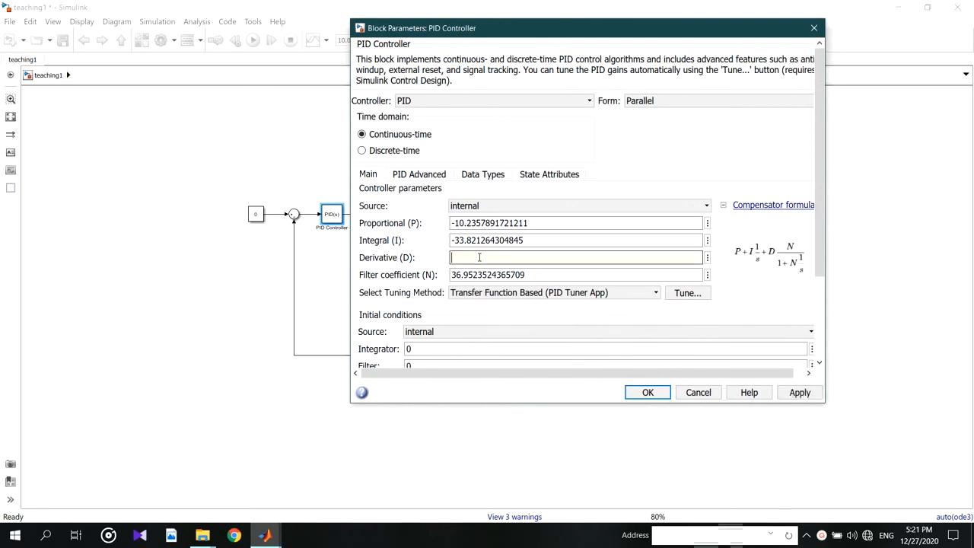
pyautogui.press('Return')
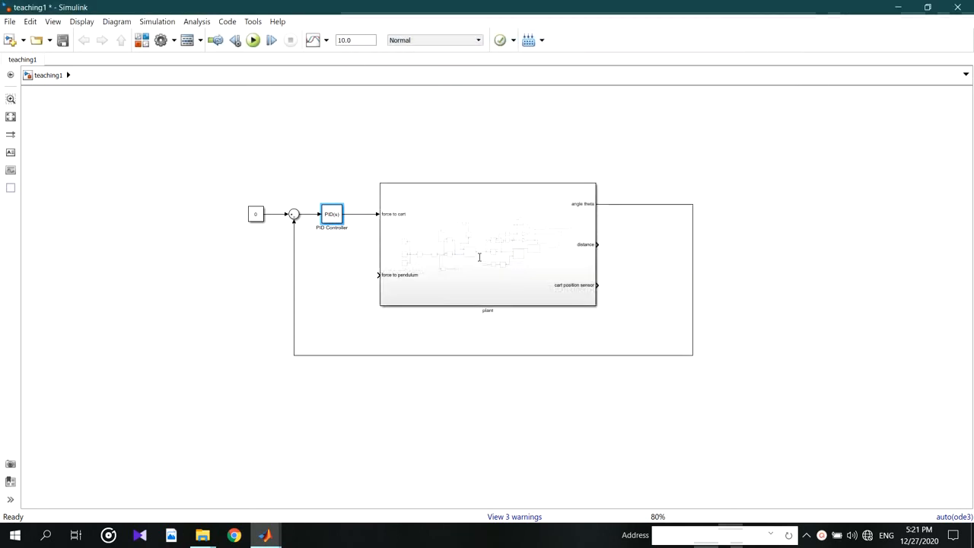
# - Run the simulation with the derivative gain of 1, replay the animation from the start in Mechanics Explorer, and return to the model
pyautogui.click(253, 40)
pyautogui.moveTo(266, 536)
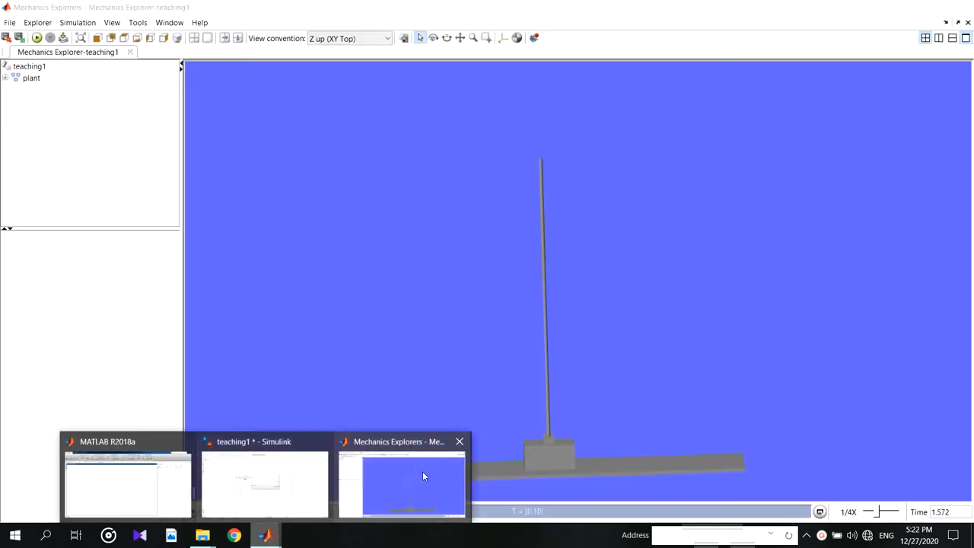
pyautogui.click(423, 471)
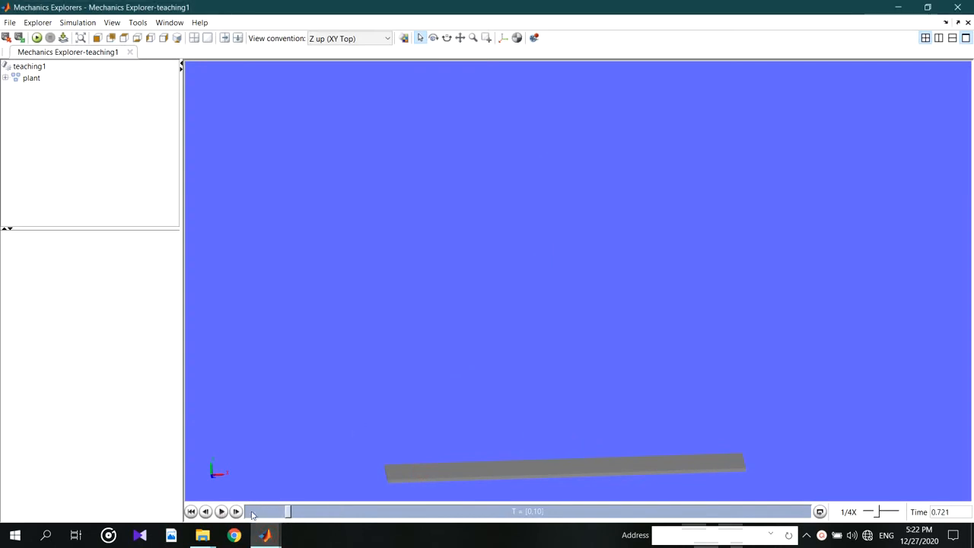
pyautogui.moveTo(286, 511); pyautogui.dragTo(246, 515)
pyautogui.click(221, 512)
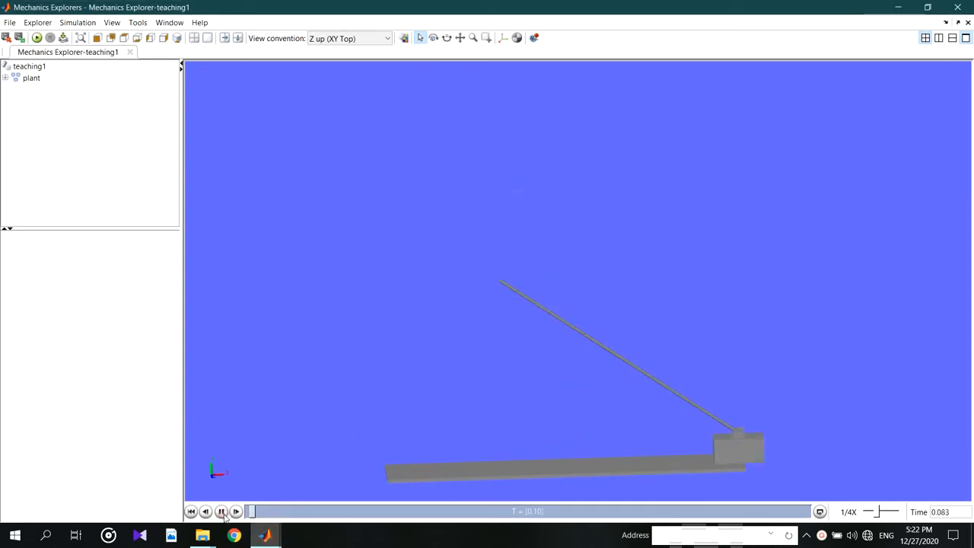
pyautogui.click(899, 6)
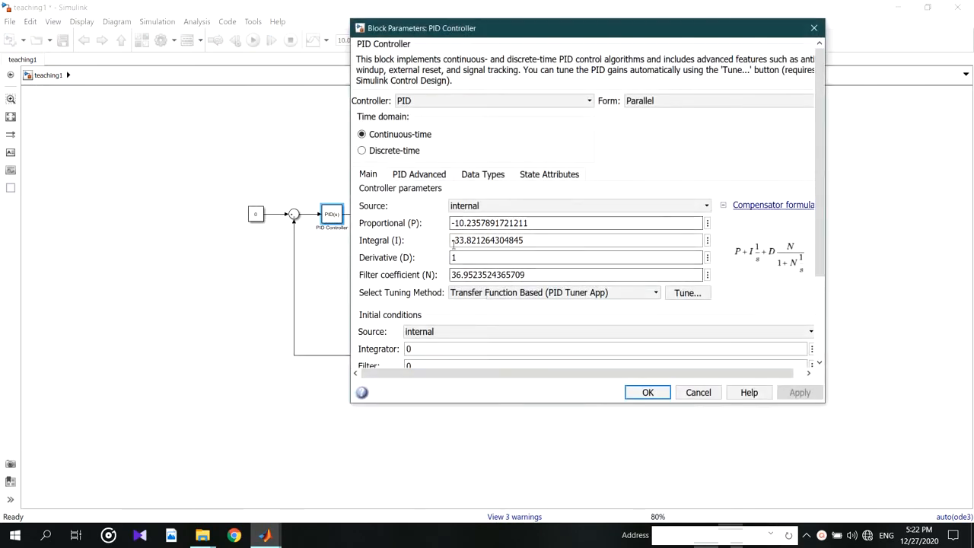
# - Switch the PID Controller block's controller type to PD and apply the change
pyautogui.click(445, 101)
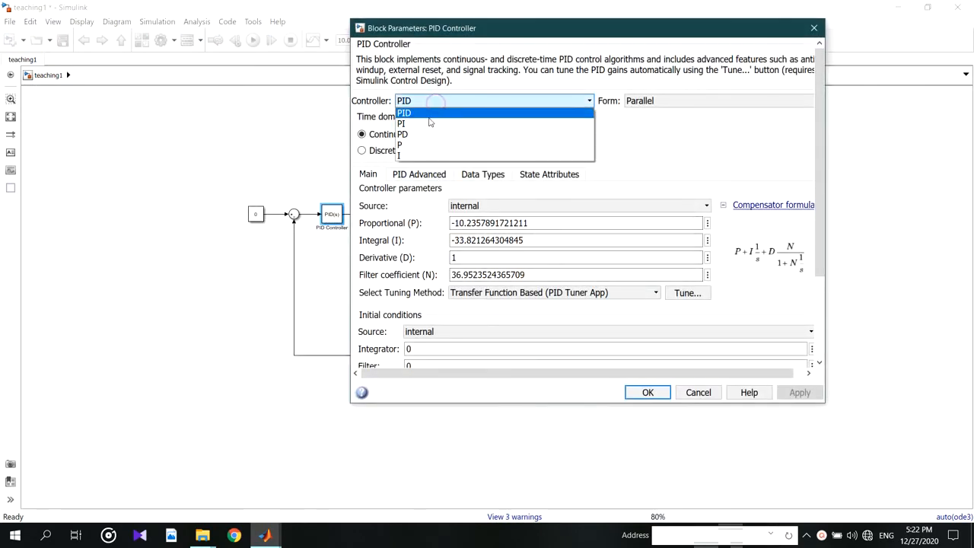
pyautogui.click(430, 129)
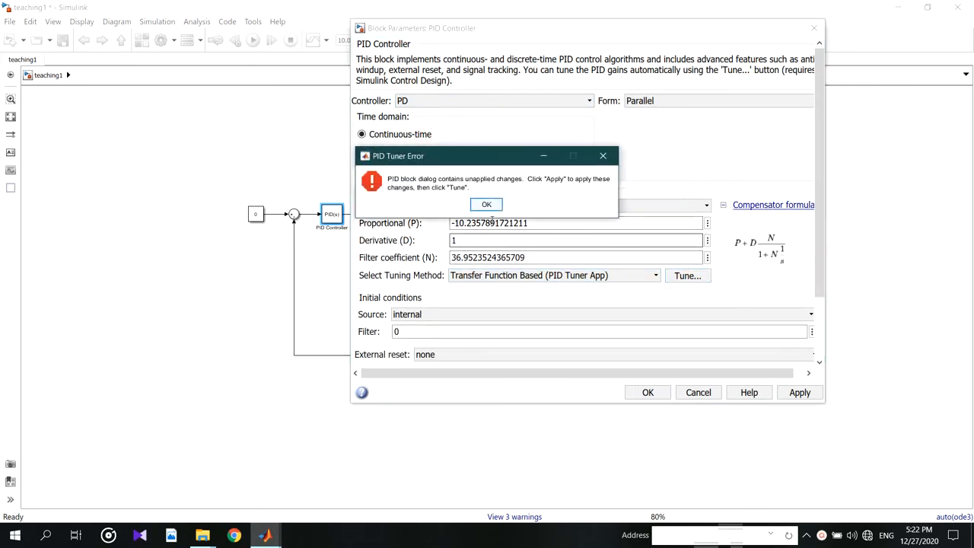
pyautogui.click(486, 204)
pyautogui.click(802, 395)
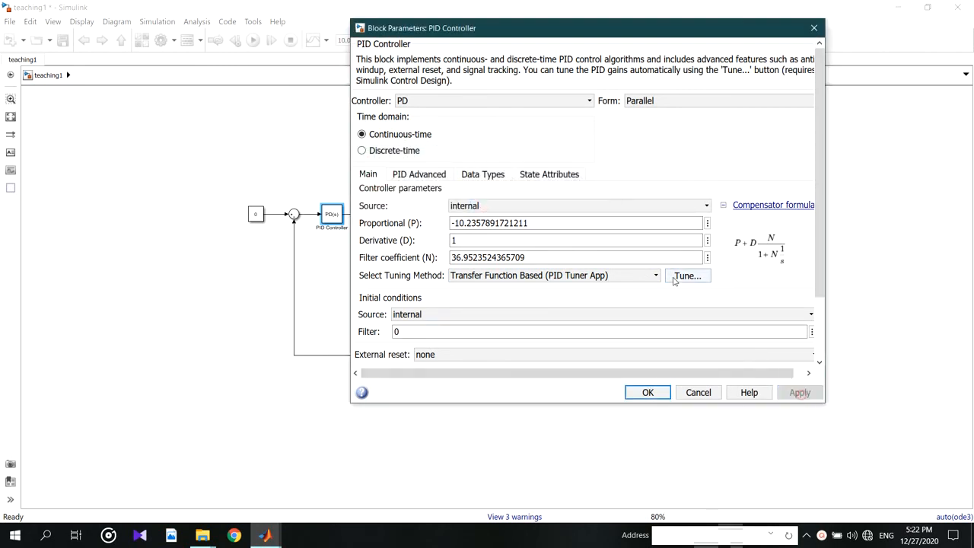
# - Tune the PD controller in PID Tuner with response time 0.1285 seconds and transient behavior 0.2, and update the block's gains
pyautogui.click(681, 279)
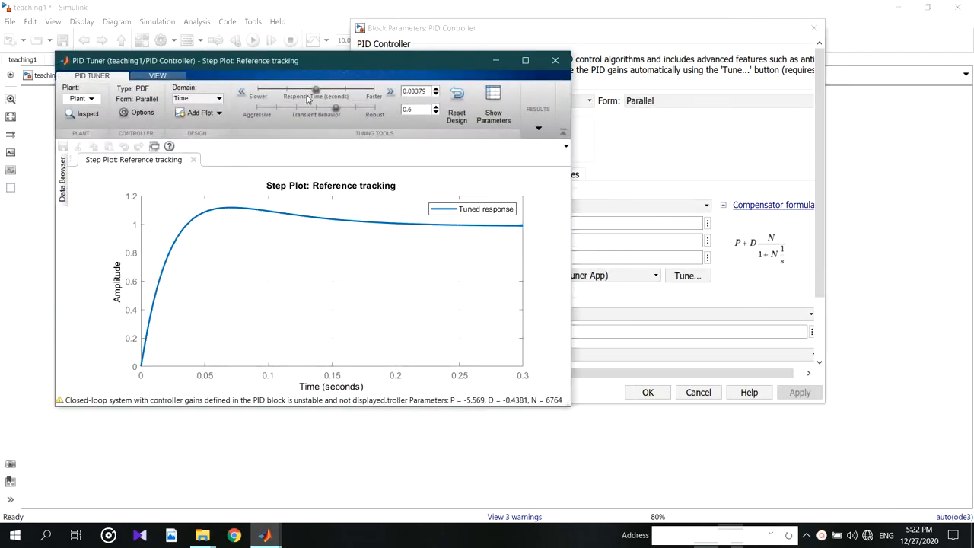
pyautogui.moveTo(315, 97); pyautogui.dragTo(292, 112)
pyautogui.moveTo(283, 112); pyautogui.dragTo(282, 112)
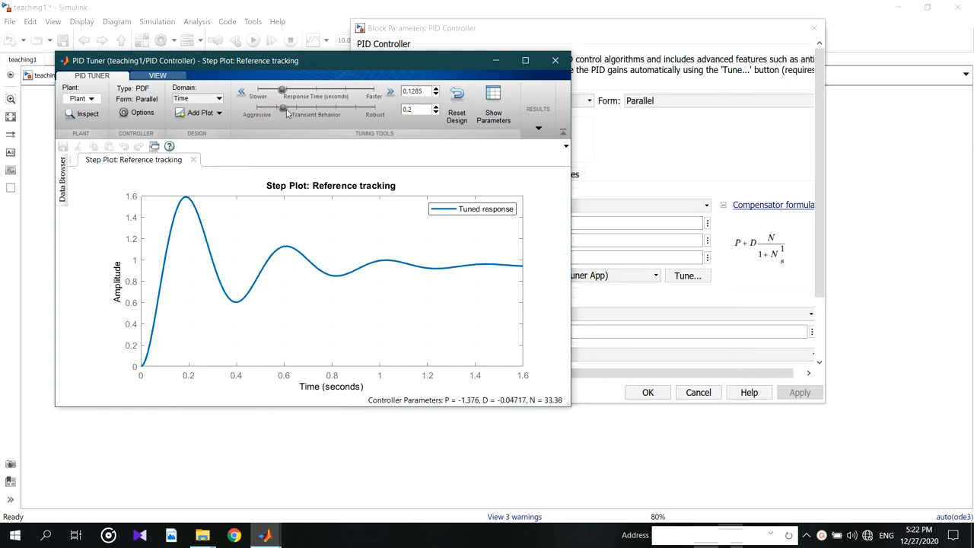
pyautogui.click(538, 124)
pyautogui.click(543, 162)
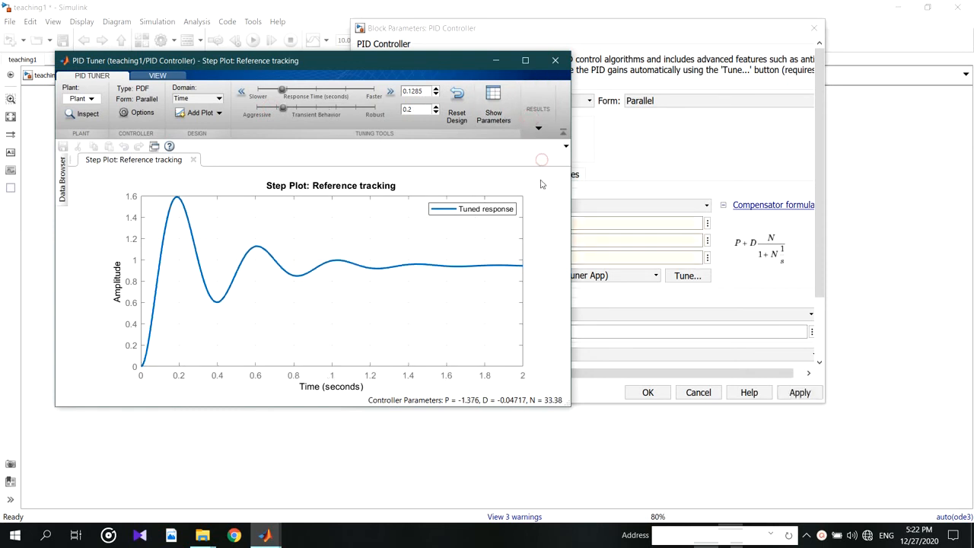
# - Close PID Tuner, accept the tuned PD controller parameters, and reopen the PID Controller block to check its gains
pyautogui.click(558, 63)
pyautogui.click(650, 395)
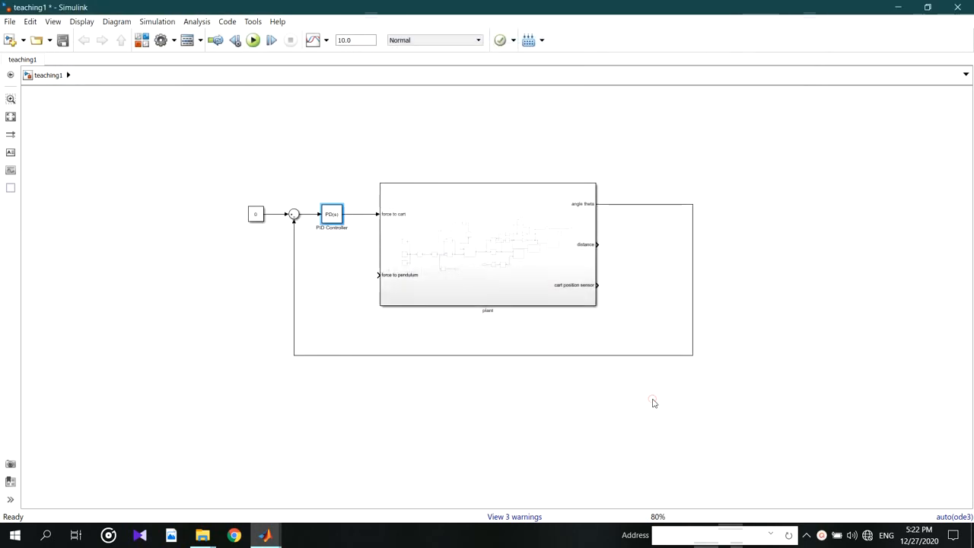
pyautogui.click(338, 221)
pyautogui.doubleClick(335, 217)
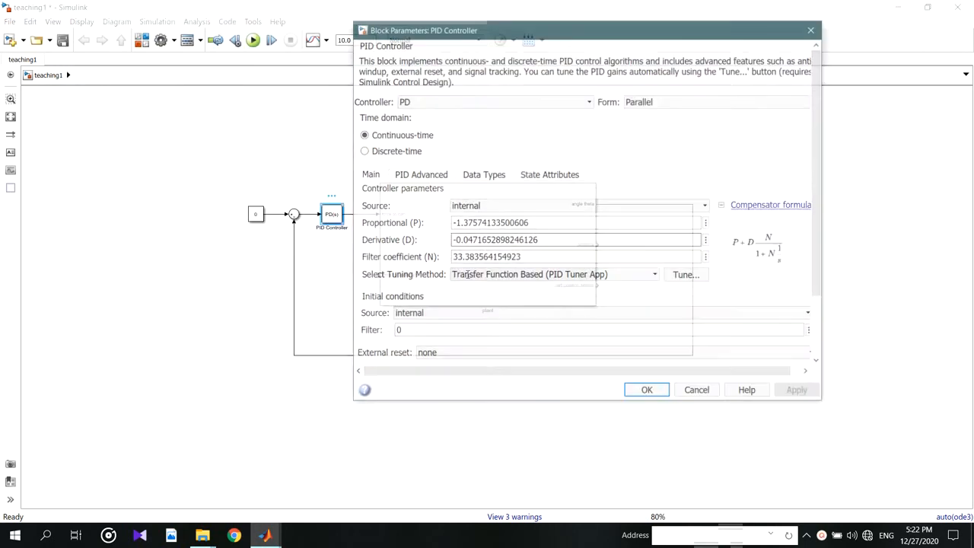
pyautogui.click(698, 393)
# - Run the simulation with the tuned PD controller, examine the animation in Mechanics Explorer from the top view through 9.61 seconds, and return to the model
pyautogui.click(253, 41)
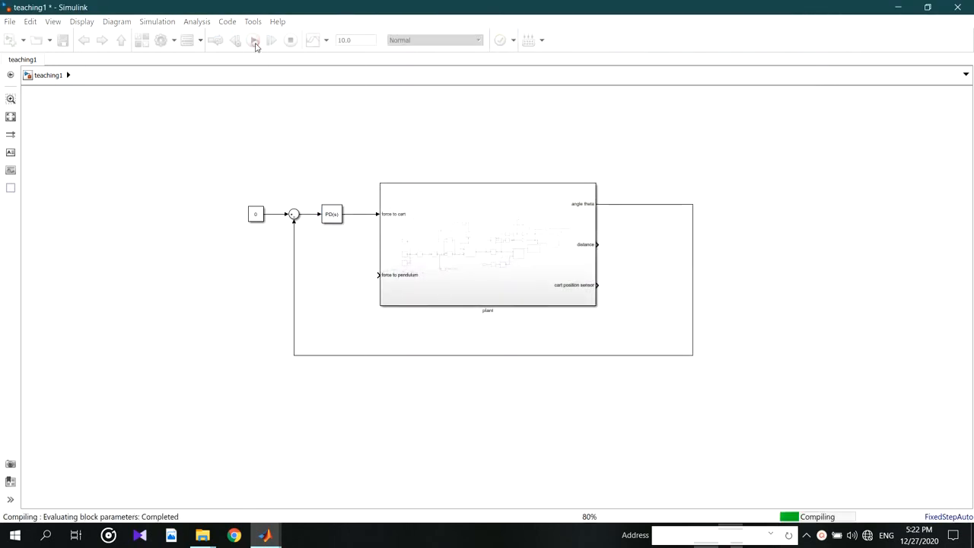
pyautogui.moveTo(279, 541)
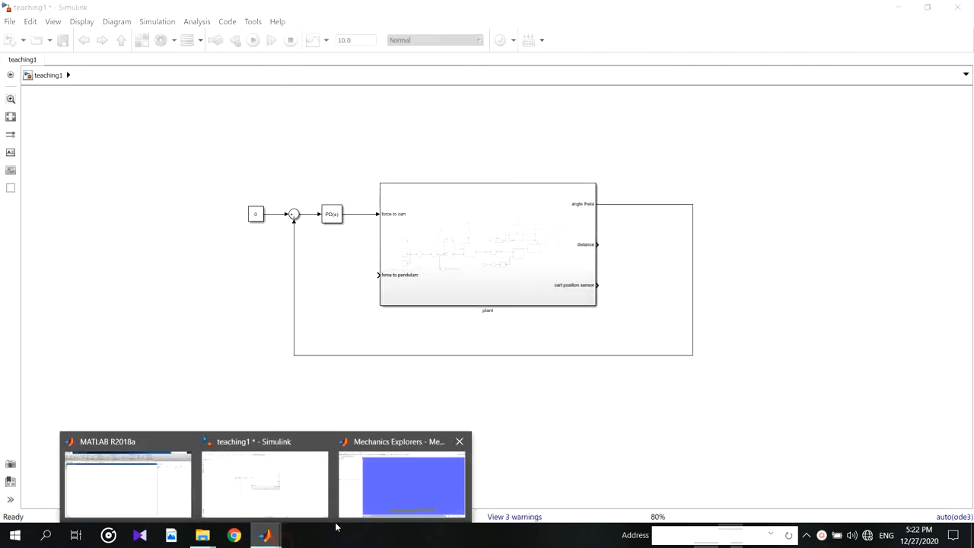
pyautogui.click(409, 465)
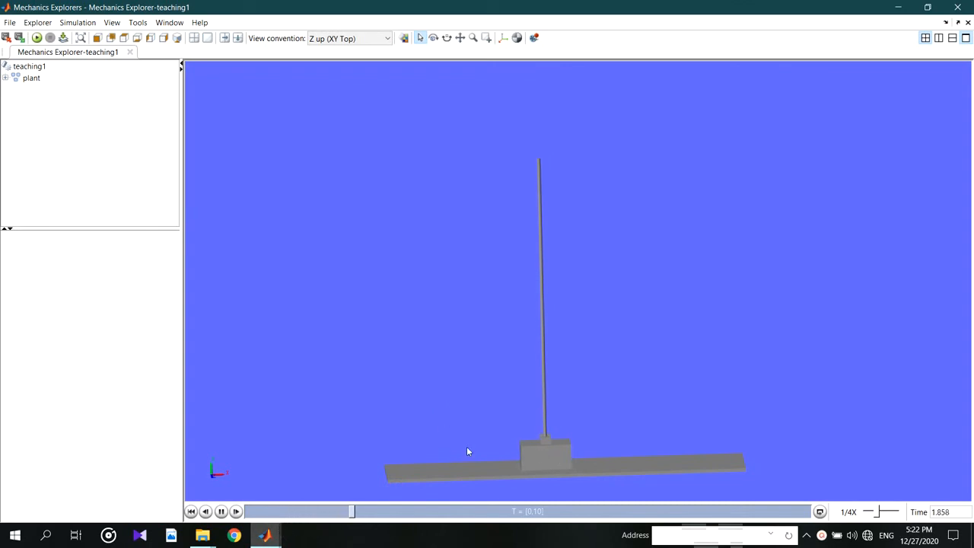
pyautogui.click(126, 39)
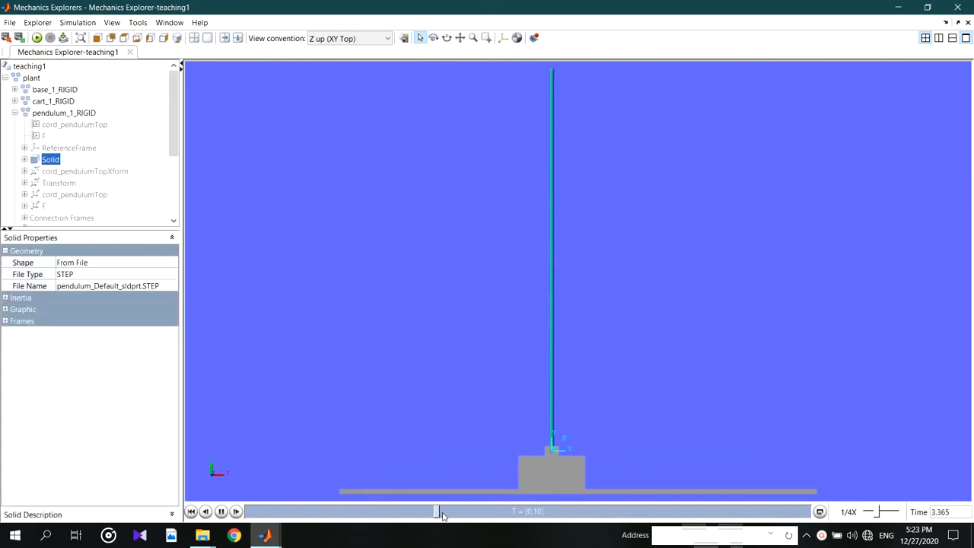
pyautogui.moveTo(443, 513); pyautogui.dragTo(789, 505)
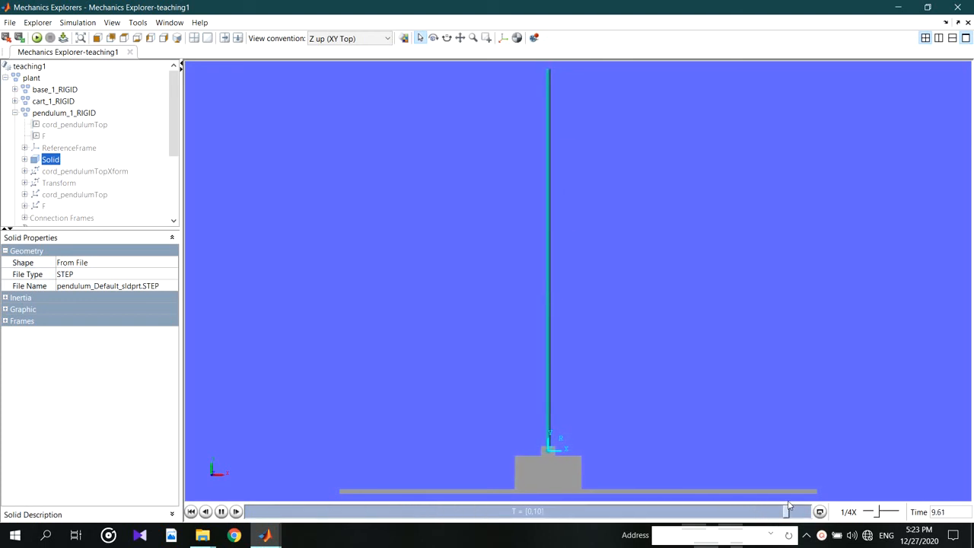
pyautogui.click(899, 8)
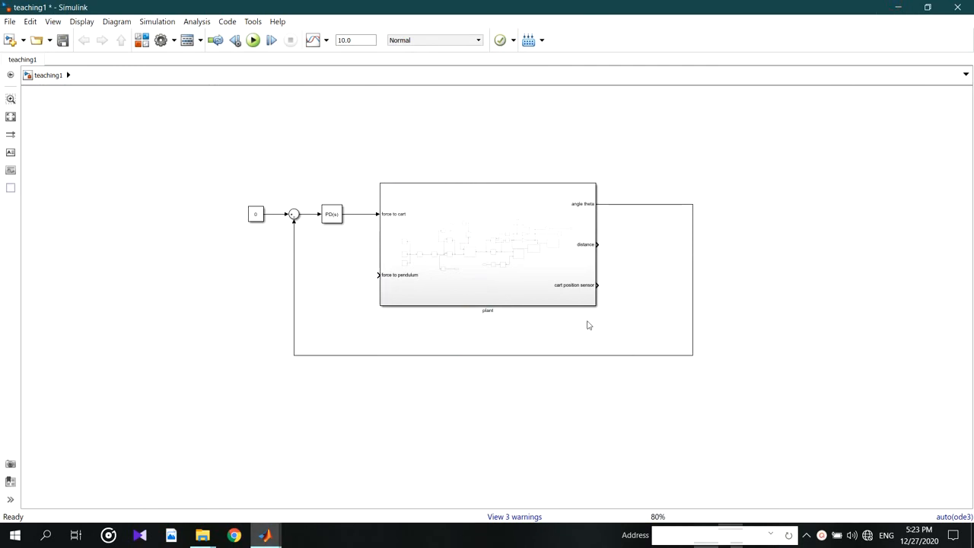
# - Switch the PID Controller block's controller type to PI, apply the change and accept the block parameters
pyautogui.click(329, 215)
pyautogui.doubleClick(332, 215)
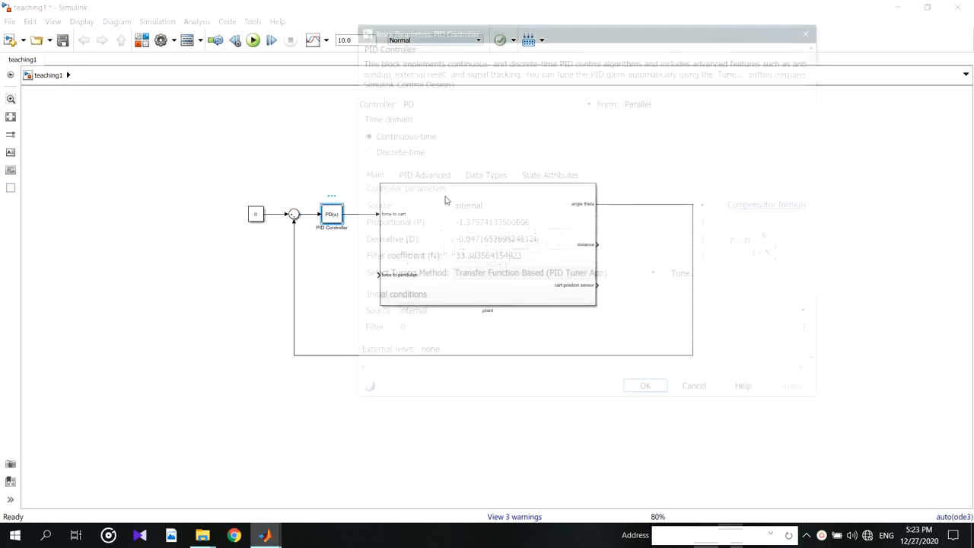
pyautogui.click(440, 100)
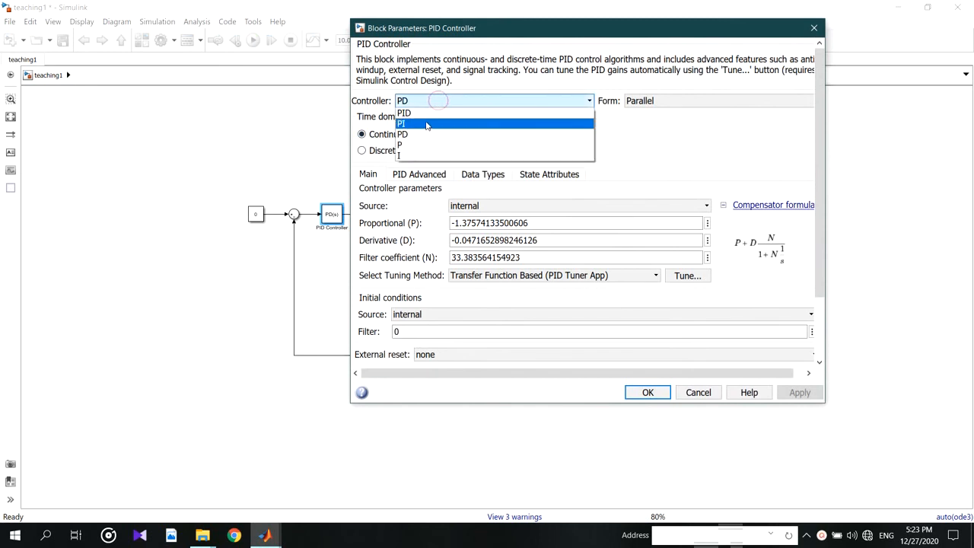
pyautogui.click(427, 123)
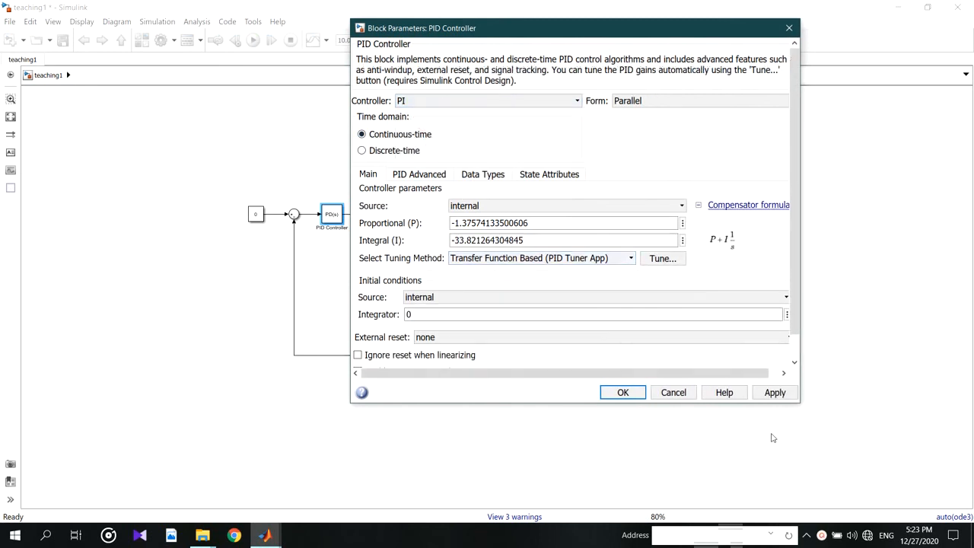
pyautogui.click(775, 393)
pyautogui.click(624, 393)
pyautogui.click(592, 421)
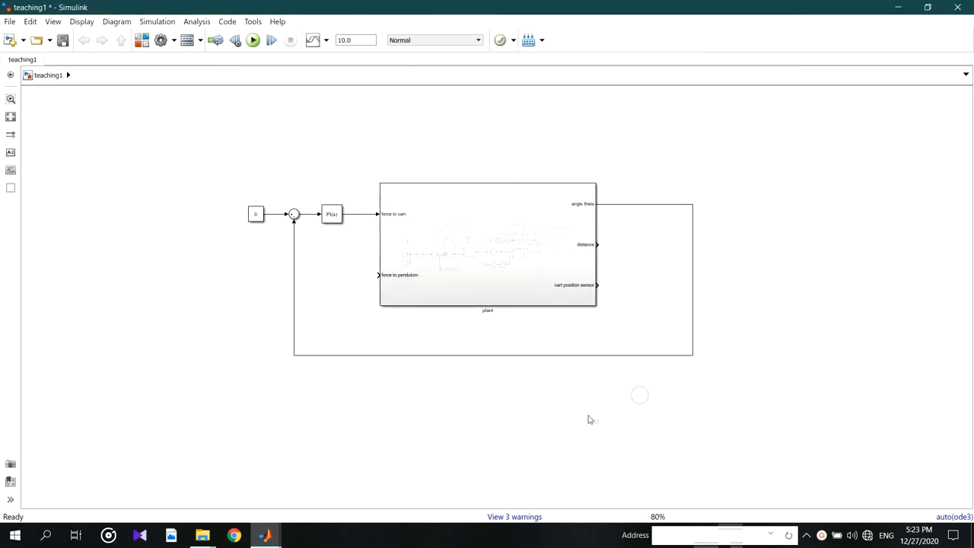
# - Run the simulation with the PI controller and replay the pendulum animation from the start in Mechanics Explorer
pyautogui.click(253, 40)
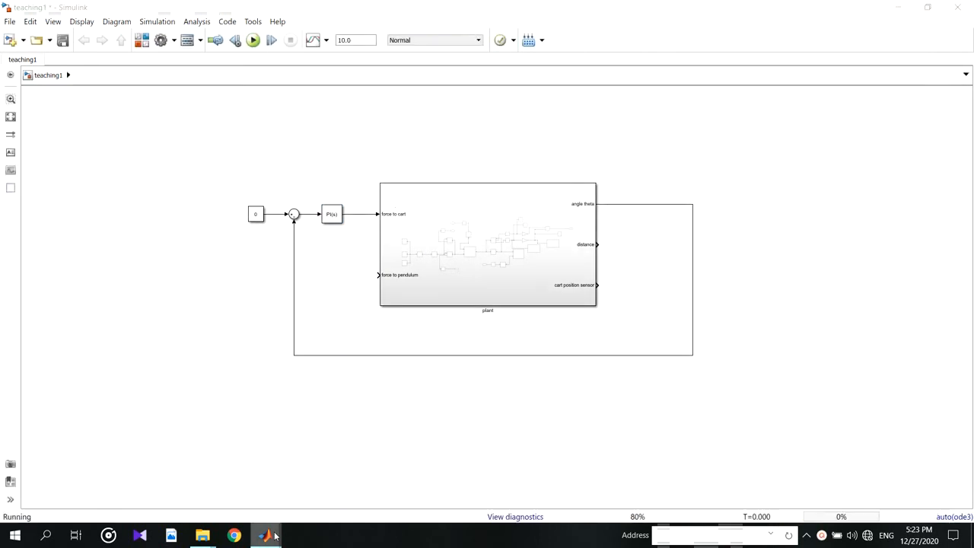
pyautogui.moveTo(265, 535)
pyautogui.click(370, 494)
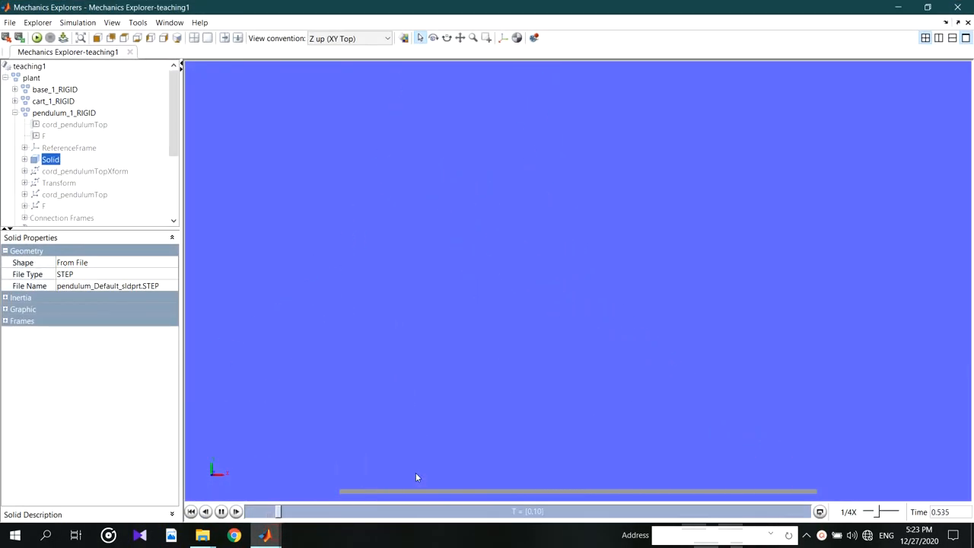
pyautogui.click(234, 512)
pyautogui.click(301, 514)
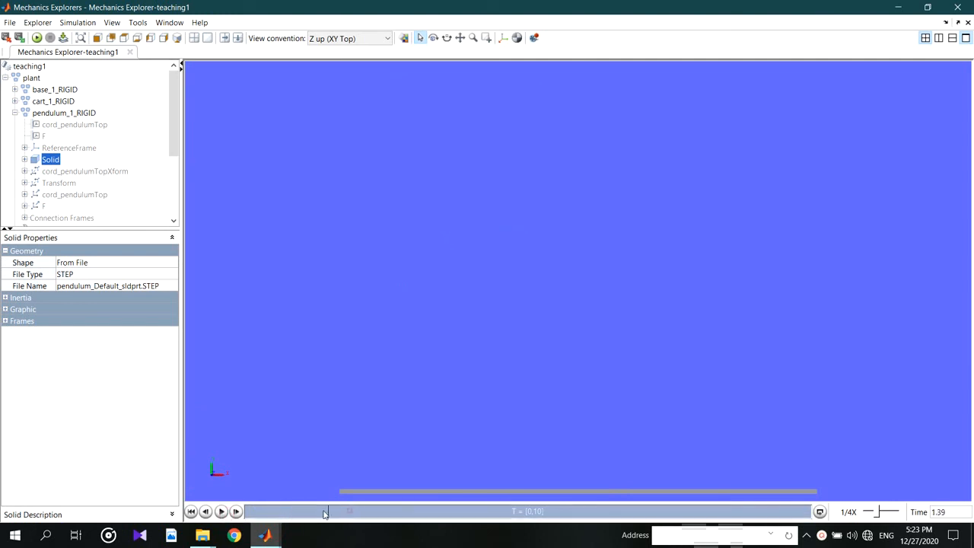
pyautogui.moveTo(323, 514); pyautogui.dragTo(248, 512)
pyautogui.click(221, 512)
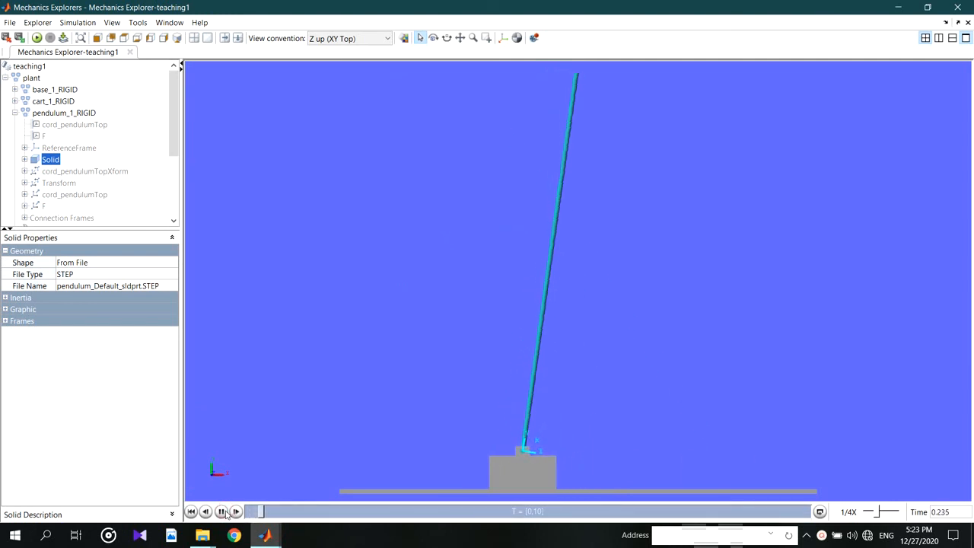